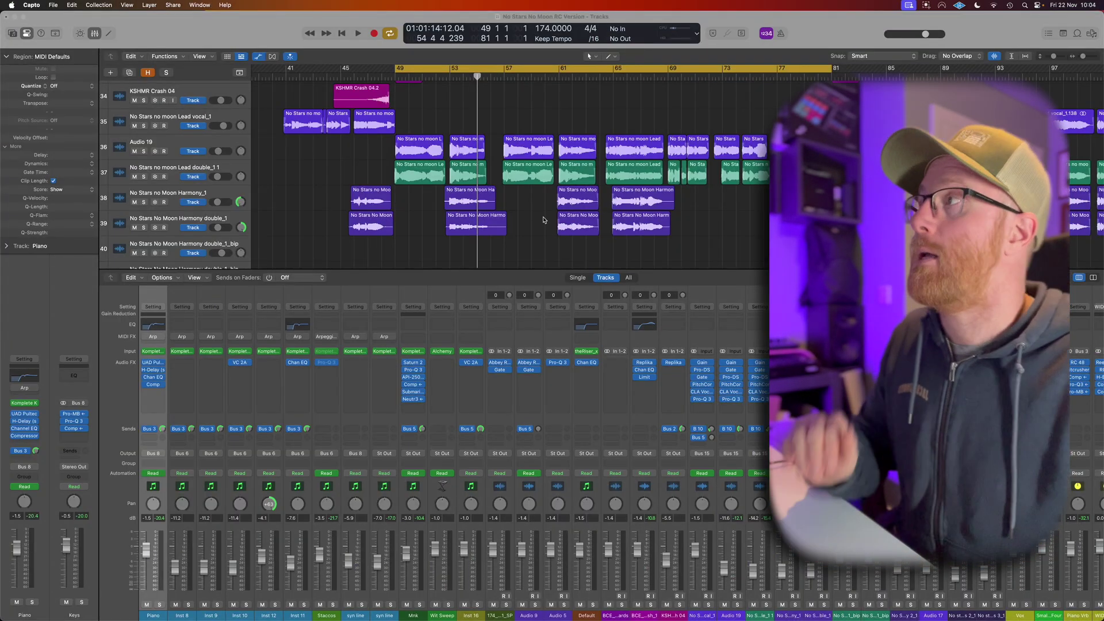
# Step: Play back the song's looped section and select the Audio 19 vocal track
pyautogui.click(257, 38)
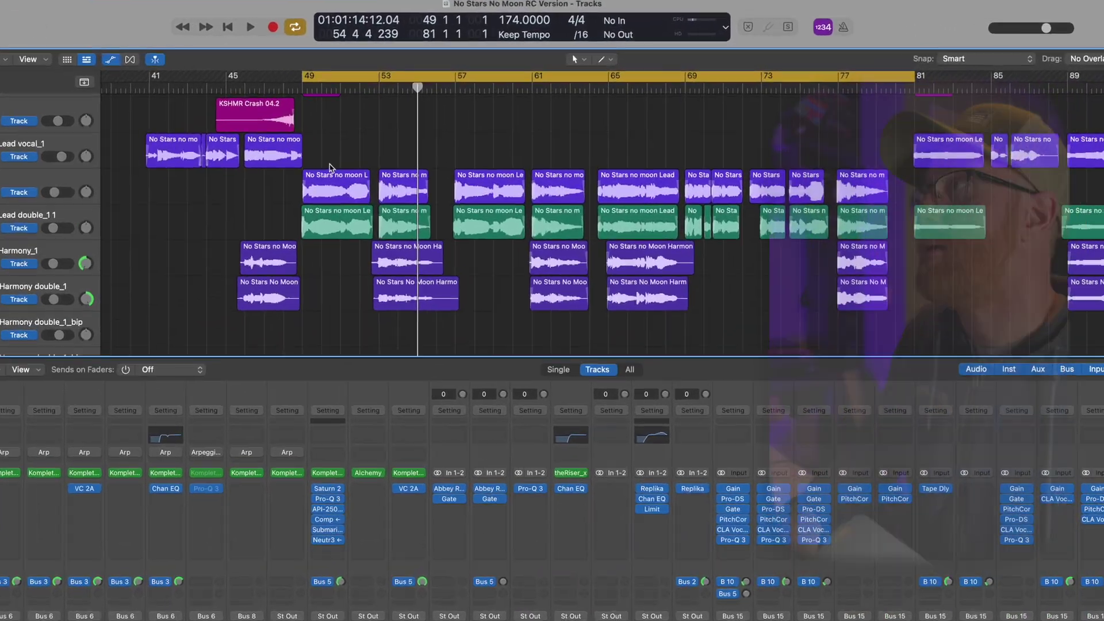
pyautogui.press('space')
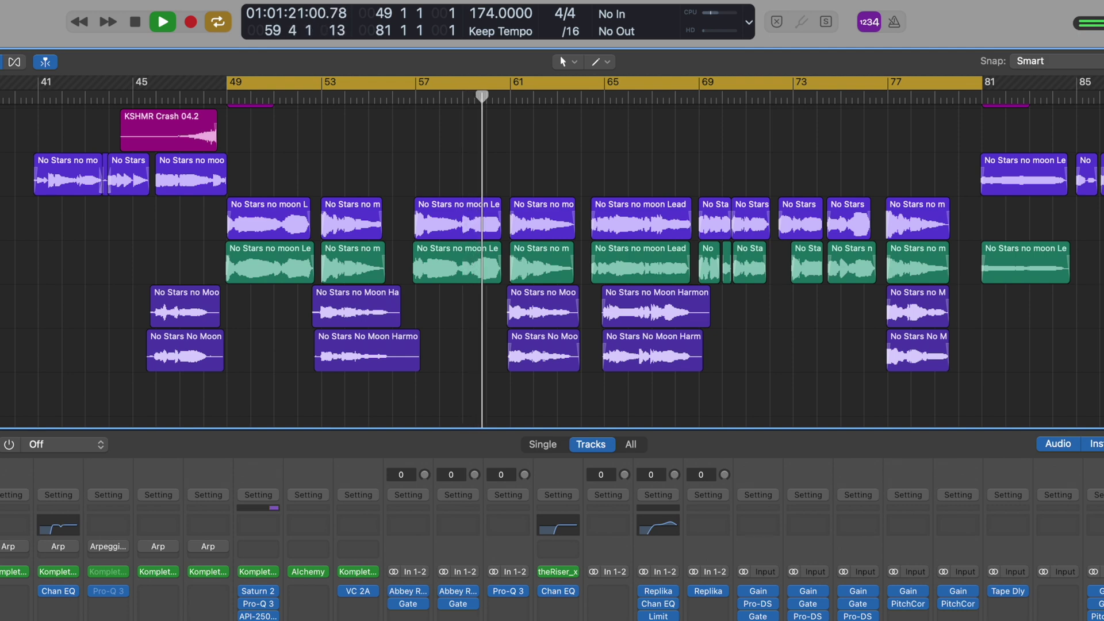
pyautogui.click(808, 535)
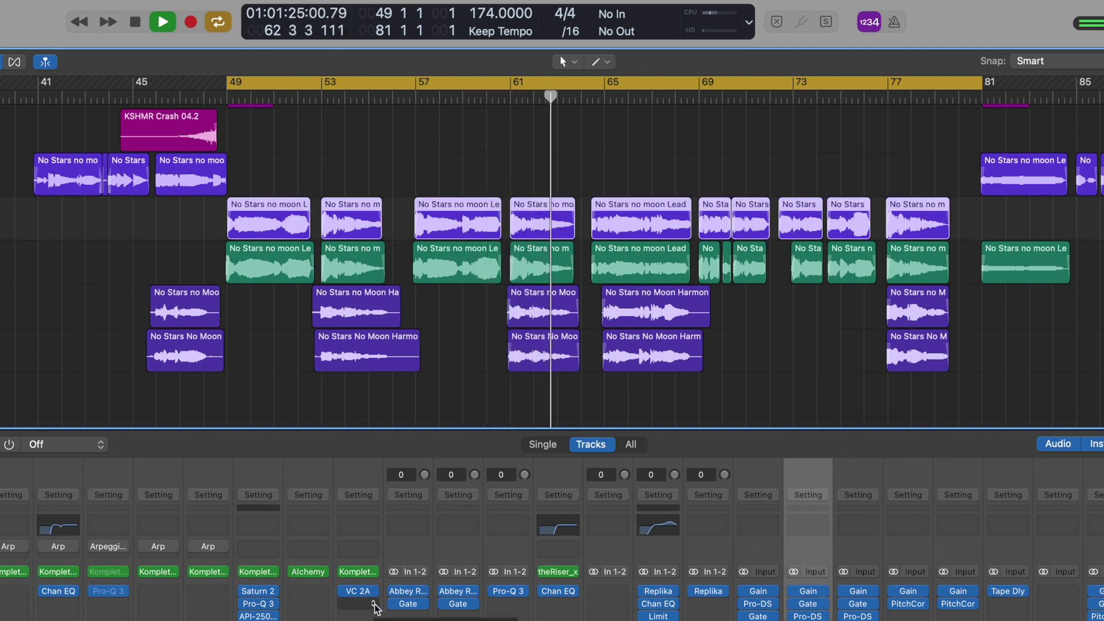
pyautogui.press('space')
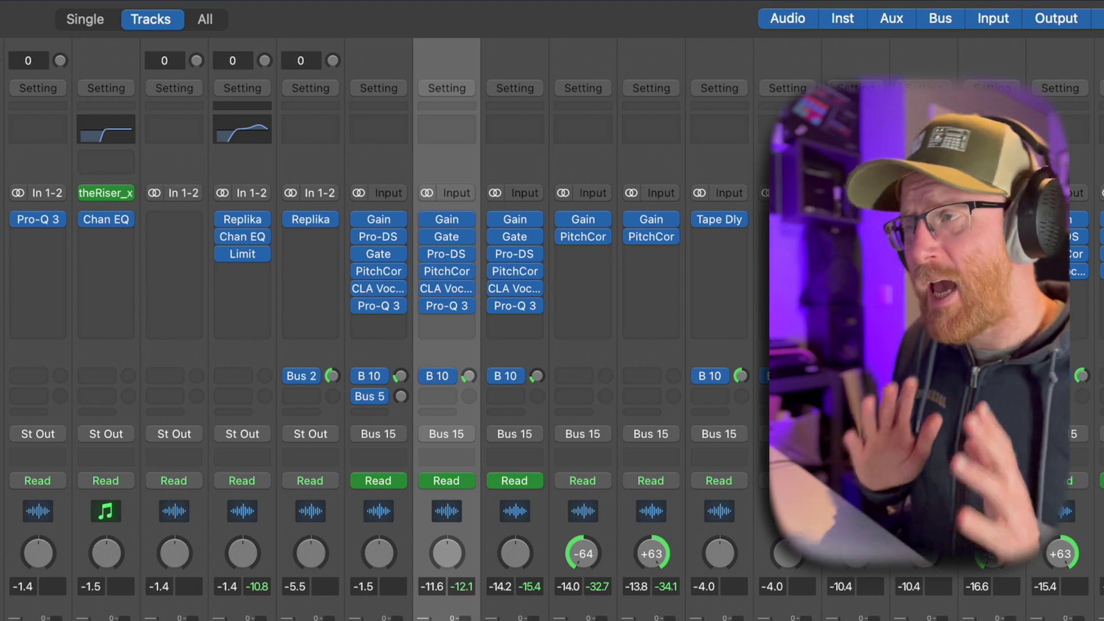
# Step: View the Pro-DS plug-in settings on the Audio 19 channel and close them
pyautogui.moveTo(406, 305)
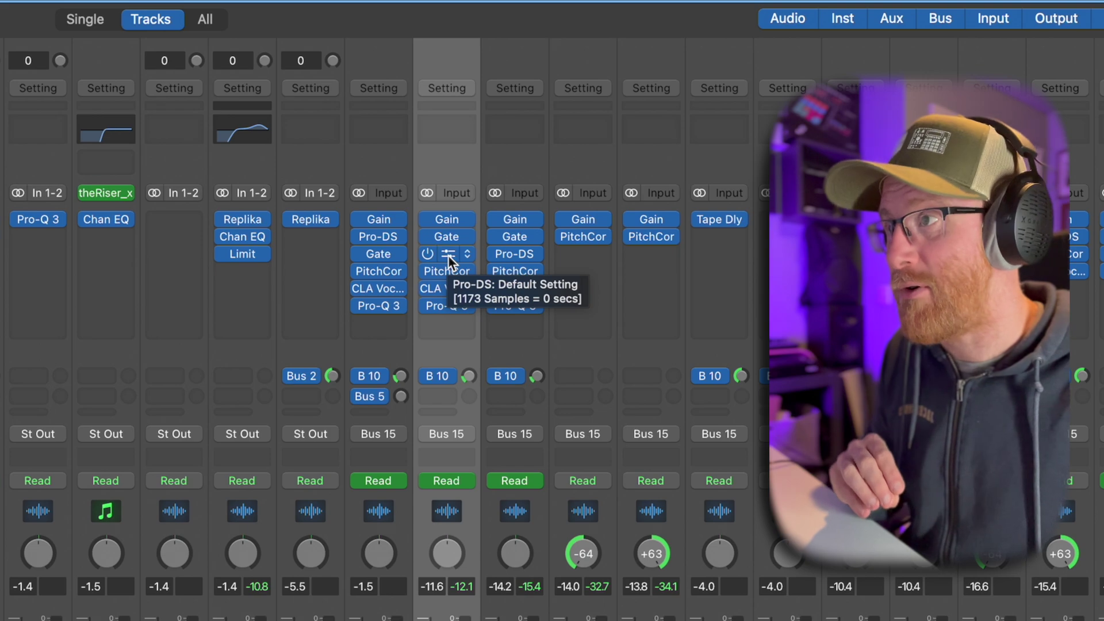
pyautogui.click(447, 254)
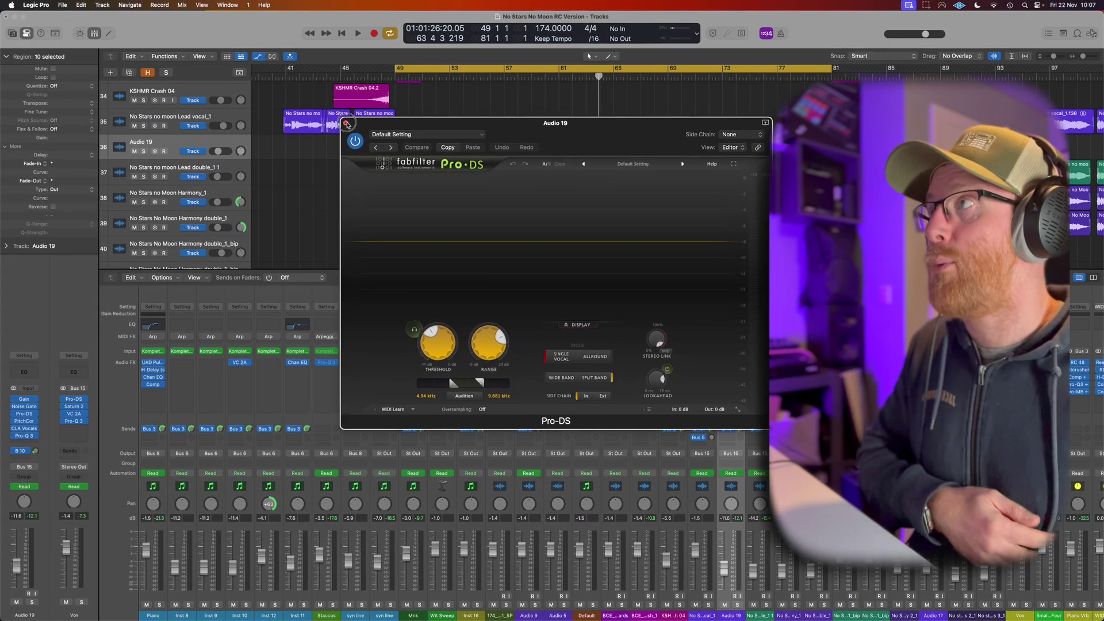
pyautogui.click(126, 94)
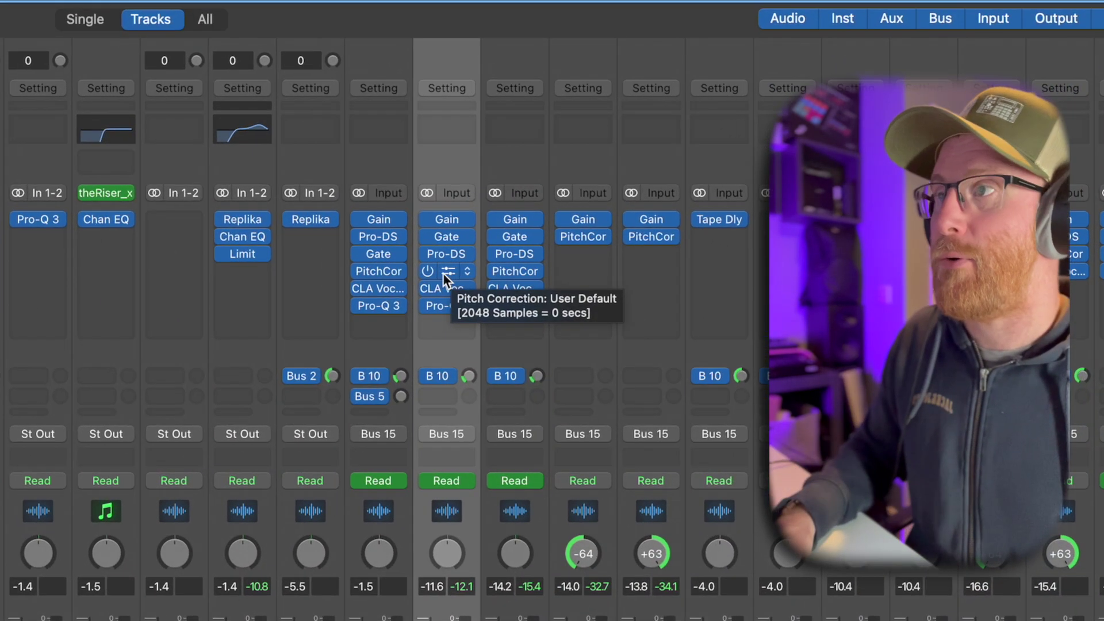
# Step: Remove the existing Pitch Correction plug-in from the Audio 19 channel
pyautogui.click(468, 273)
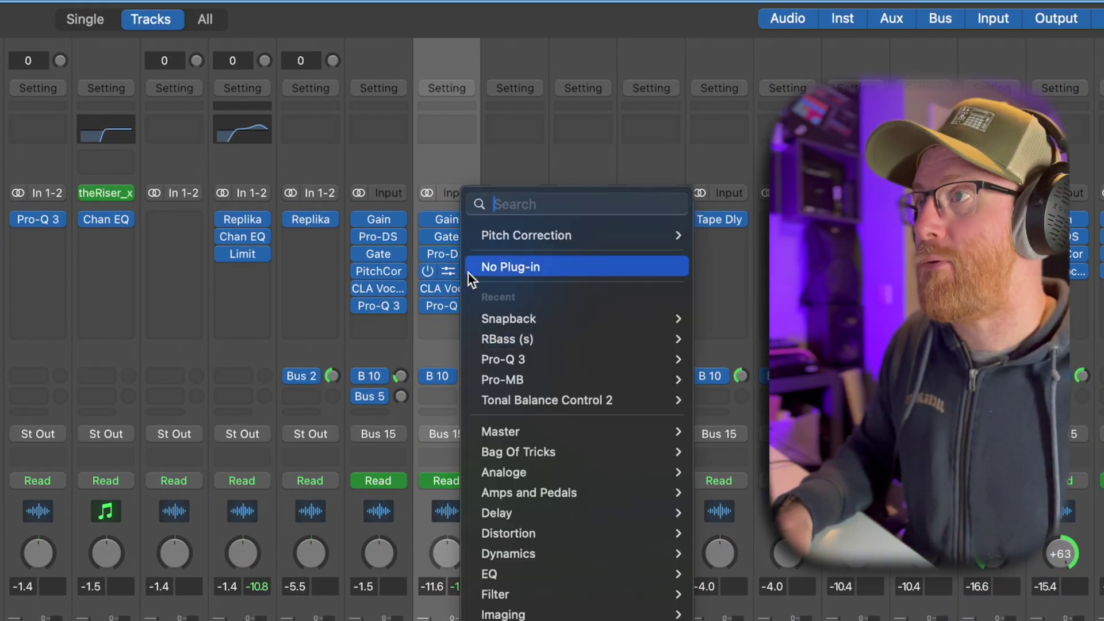
pyautogui.click(586, 268)
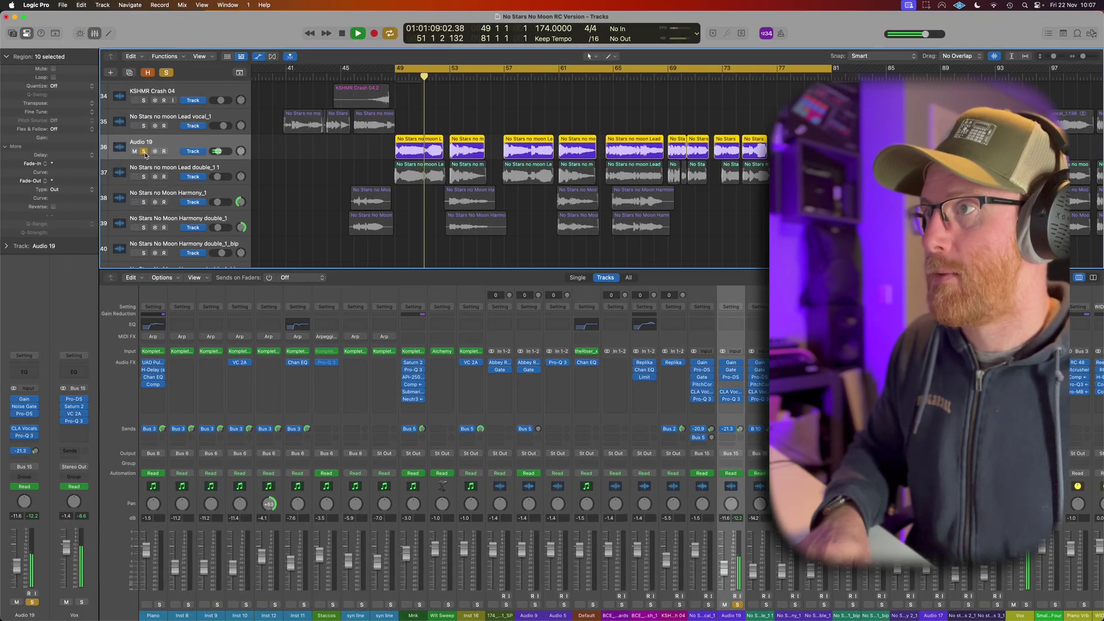
# Step: Bypass the B 10 send on the Audio 19 channel and audition the soloed vocal
pyautogui.press('space')
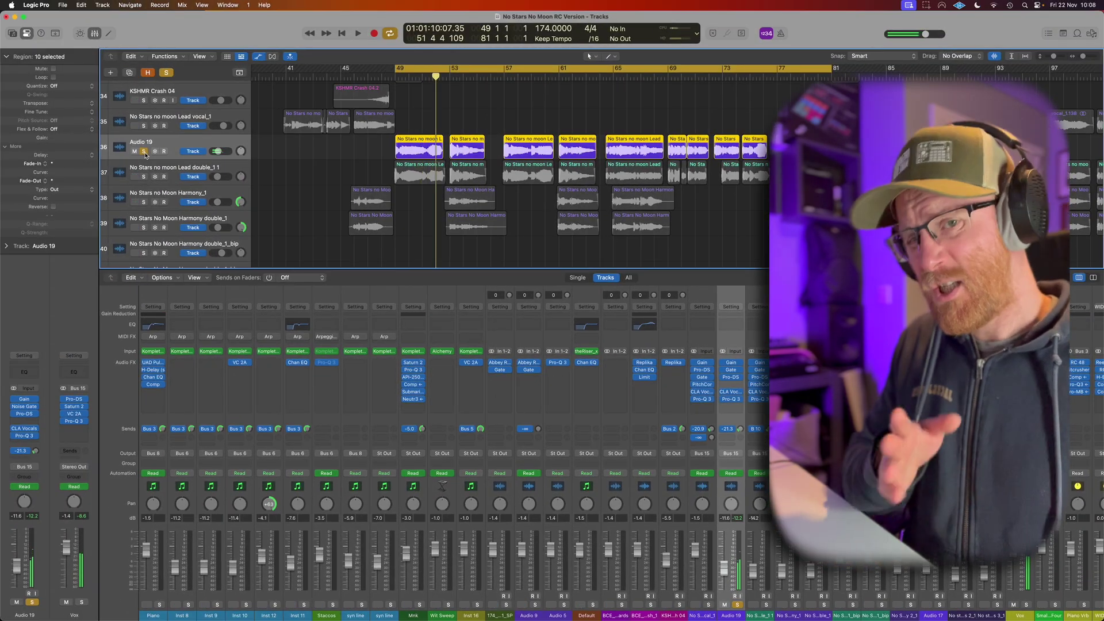
pyautogui.click(723, 430)
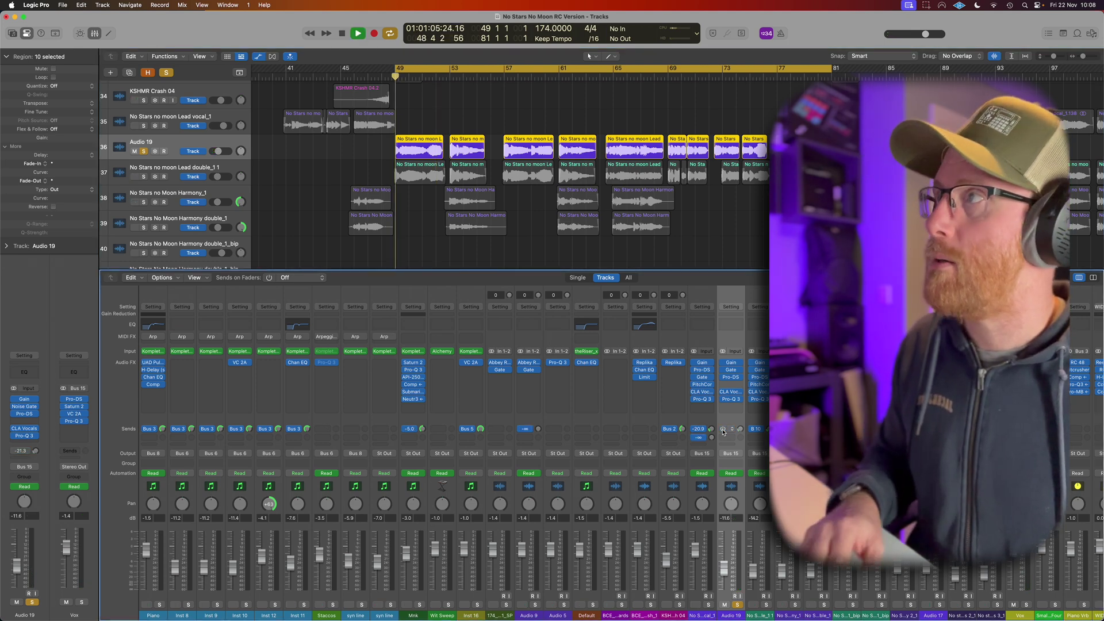
pyautogui.press('space')
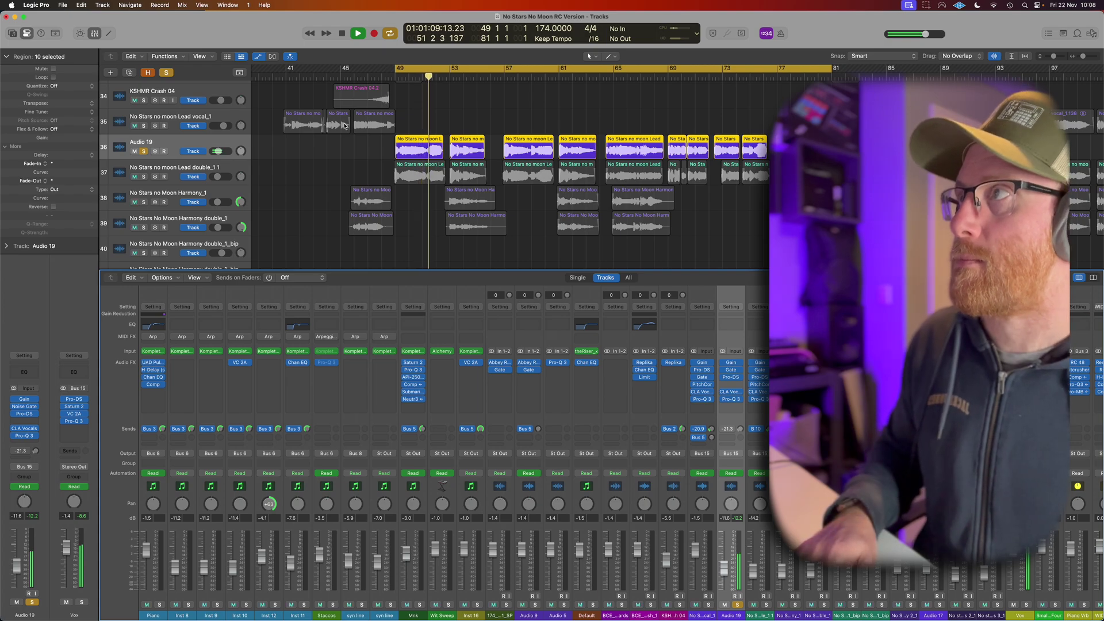
# Step: Insert a stereo Pitch Correction plug-in in the empty effect slot after Pro-DS on the Audio 19 channel
pyautogui.click(739, 380)
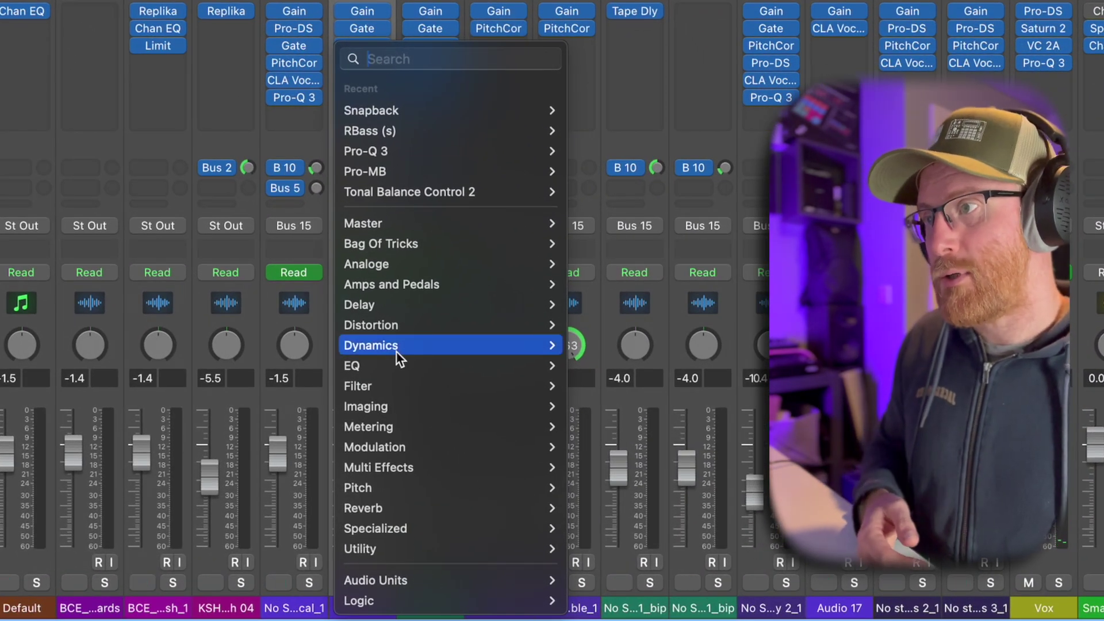
pyautogui.moveTo(395, 488)
pyautogui.moveTo(616, 490)
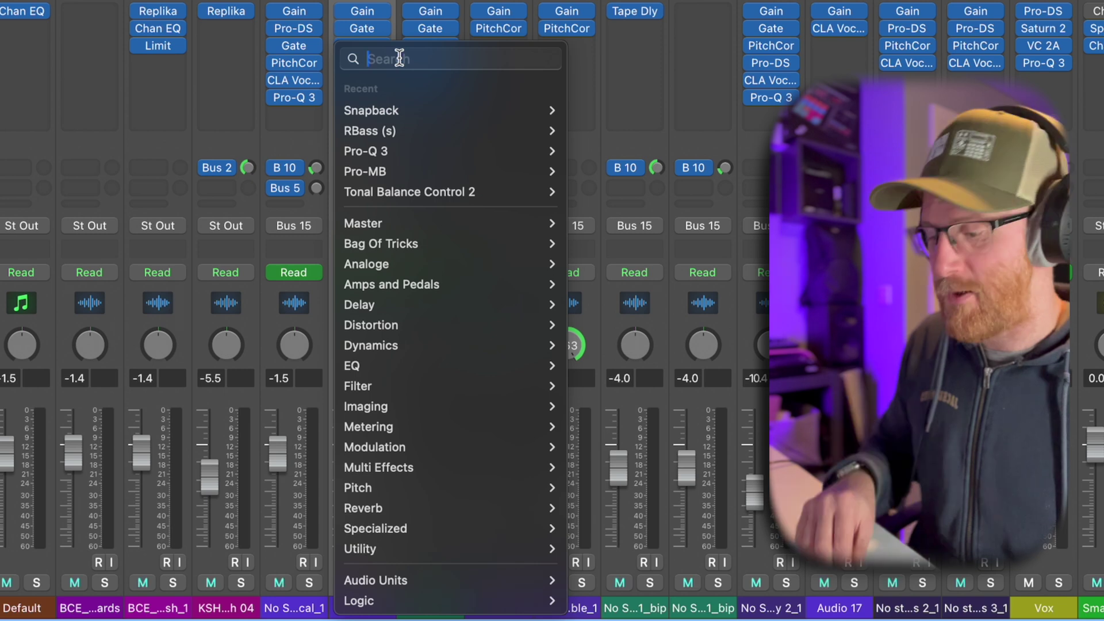
pyautogui.write('pitch')
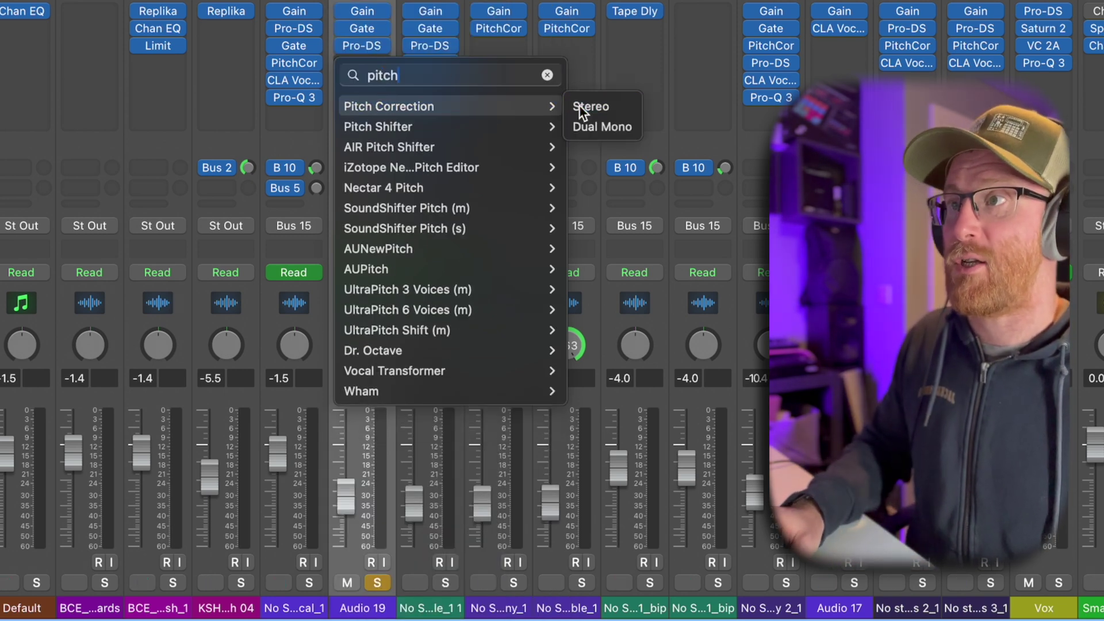
pyautogui.click(578, 106)
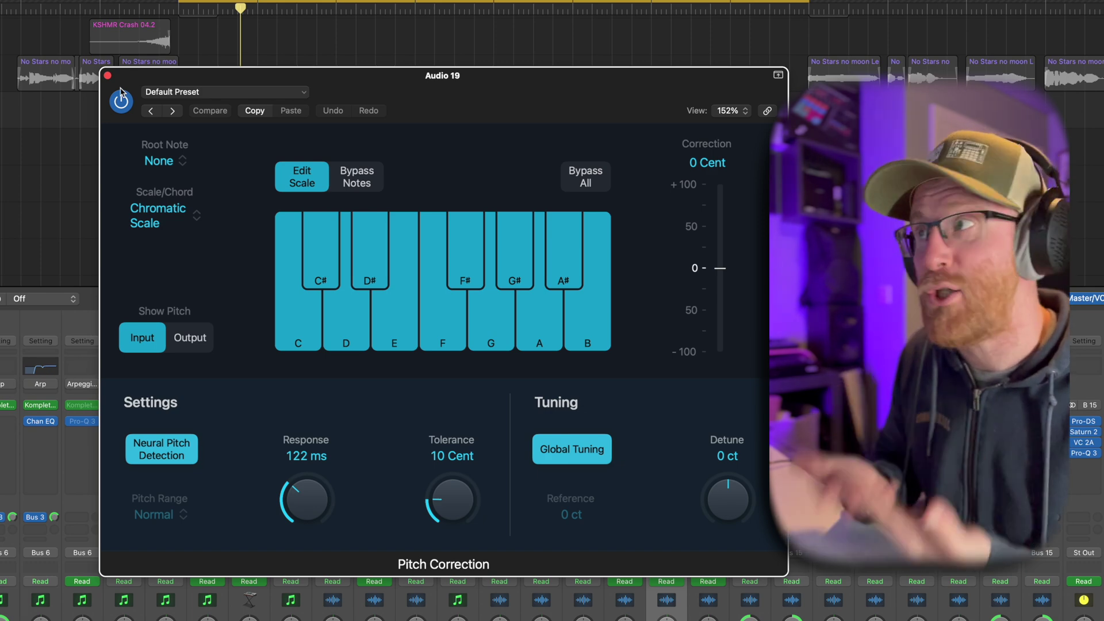
# Step: Set the Pitch Correction root note to G and its scale to Major Scale
pyautogui.click(156, 161)
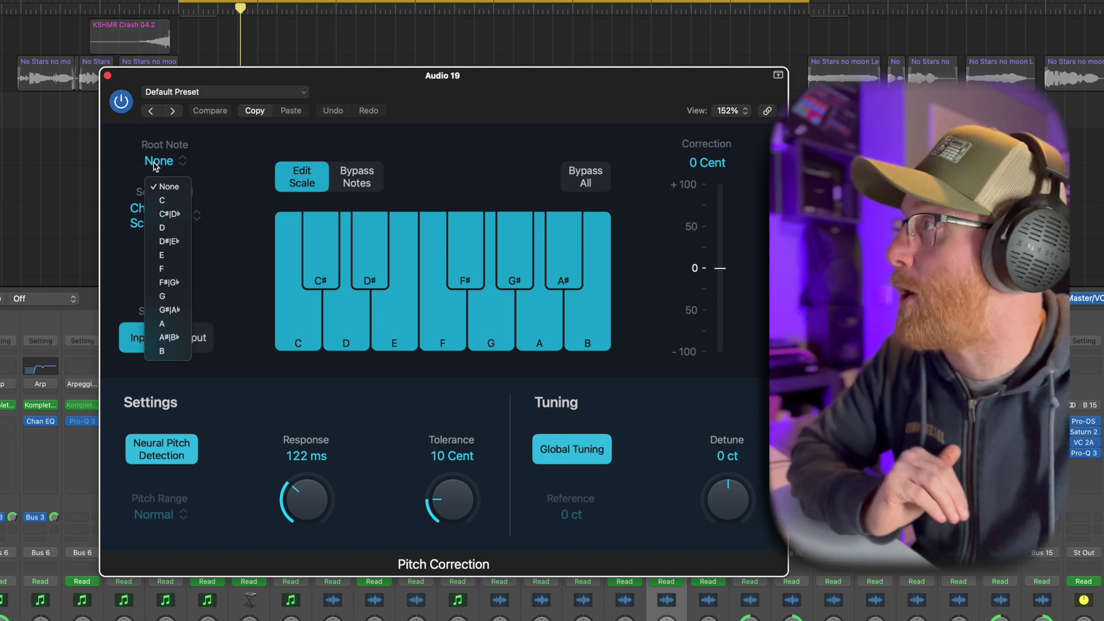
pyautogui.click(169, 297)
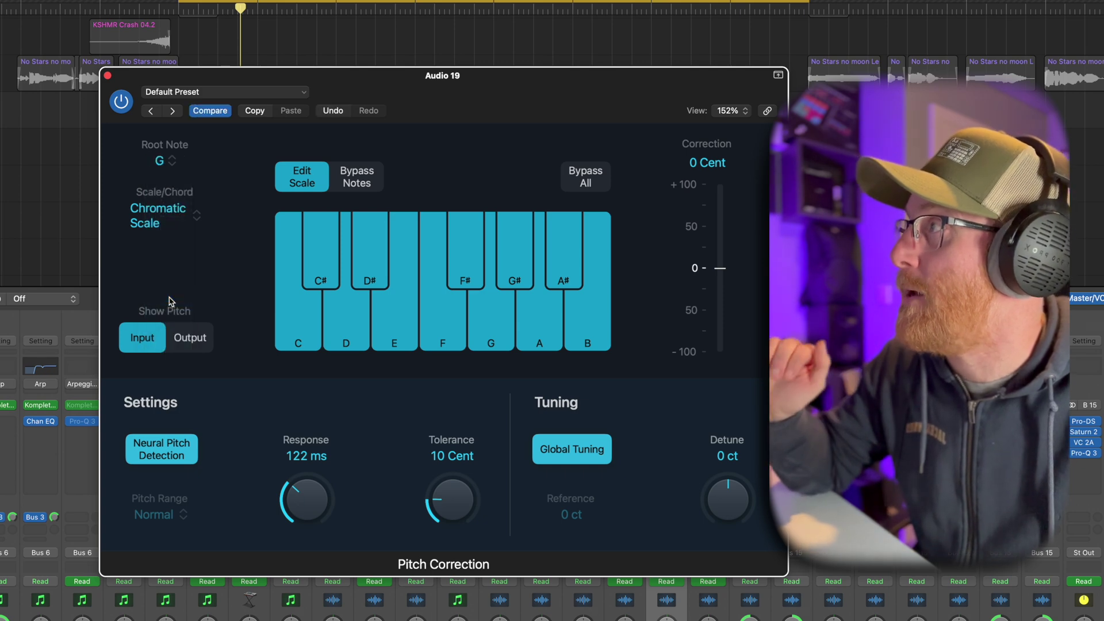
pyautogui.click(167, 213)
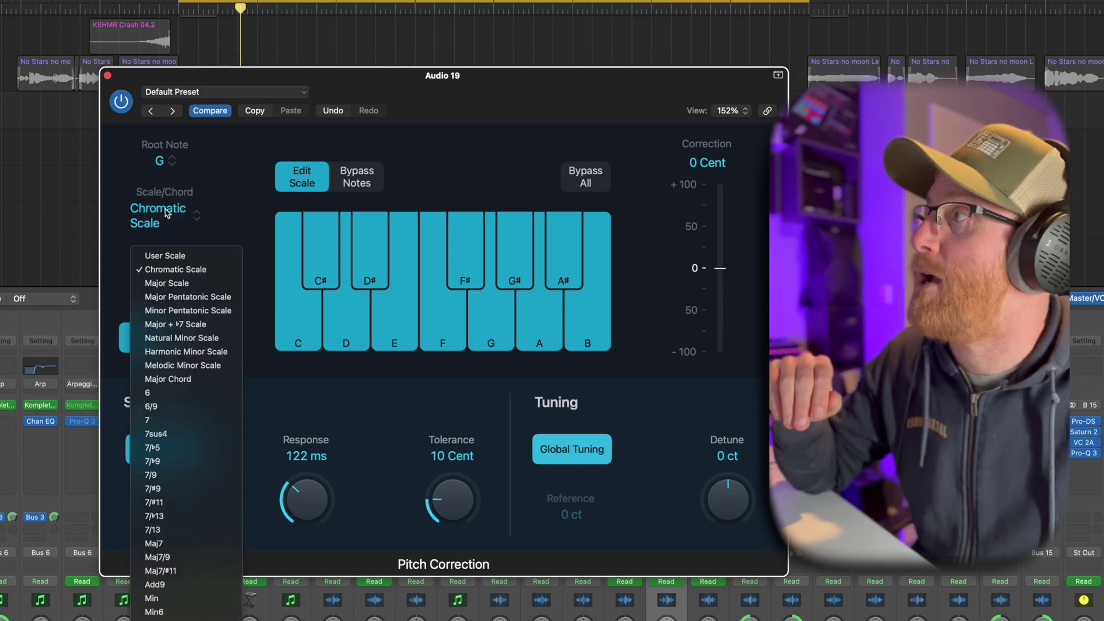
pyautogui.click(155, 283)
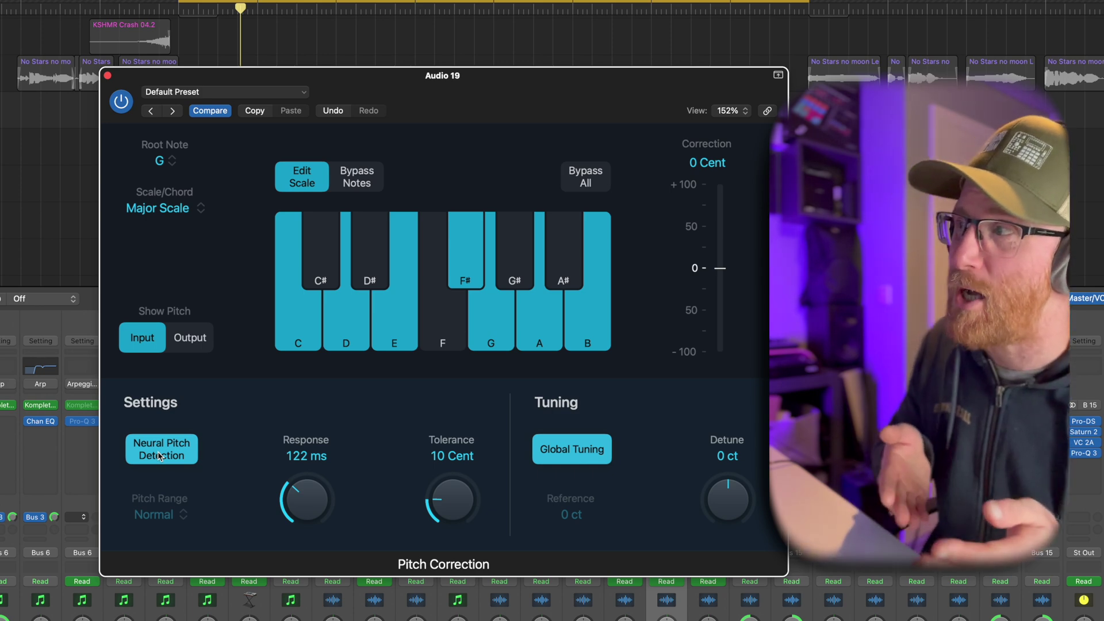
# Step: Try the Low pitch range with Neural Pitch Detection off, and restore the Normal range with neural detection on
pyautogui.click(159, 456)
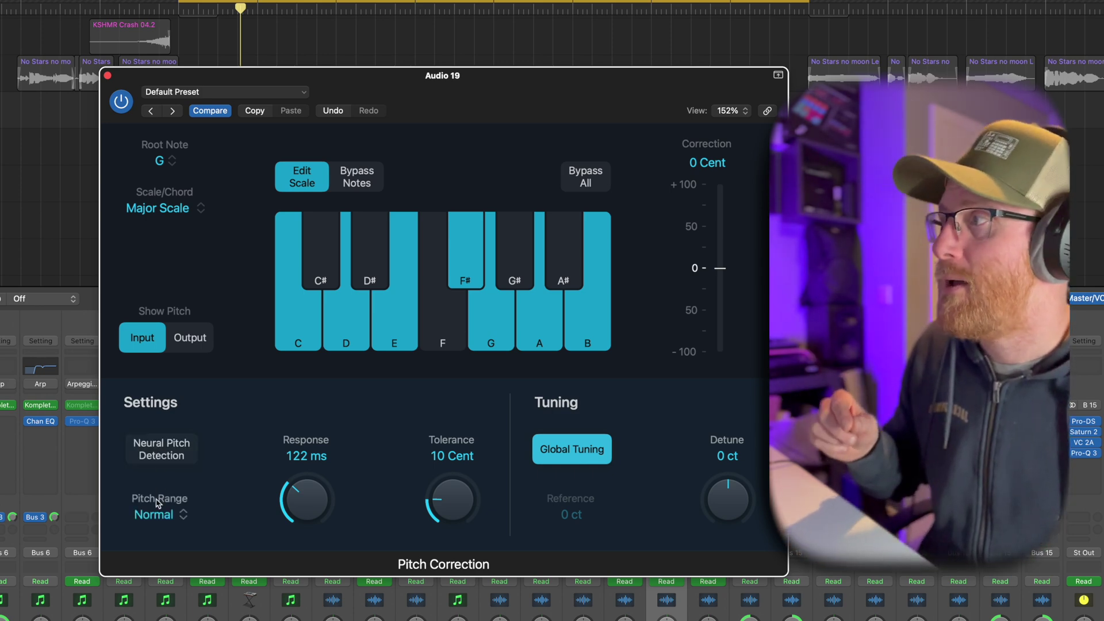
pyautogui.click(158, 506)
pyautogui.click(155, 553)
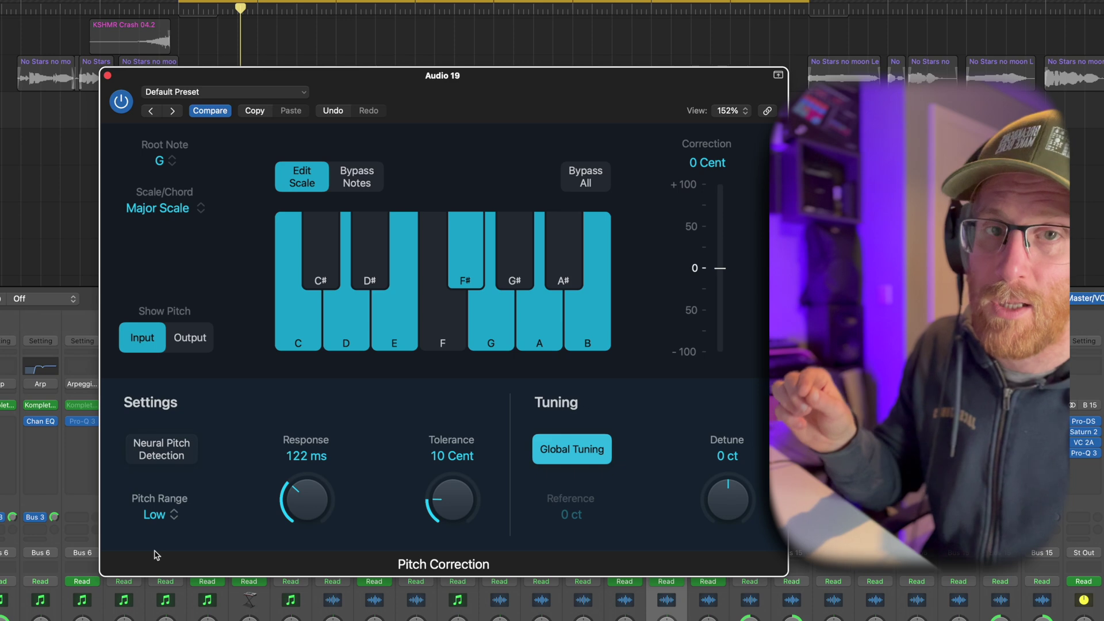
pyautogui.click(152, 513)
pyautogui.click(167, 541)
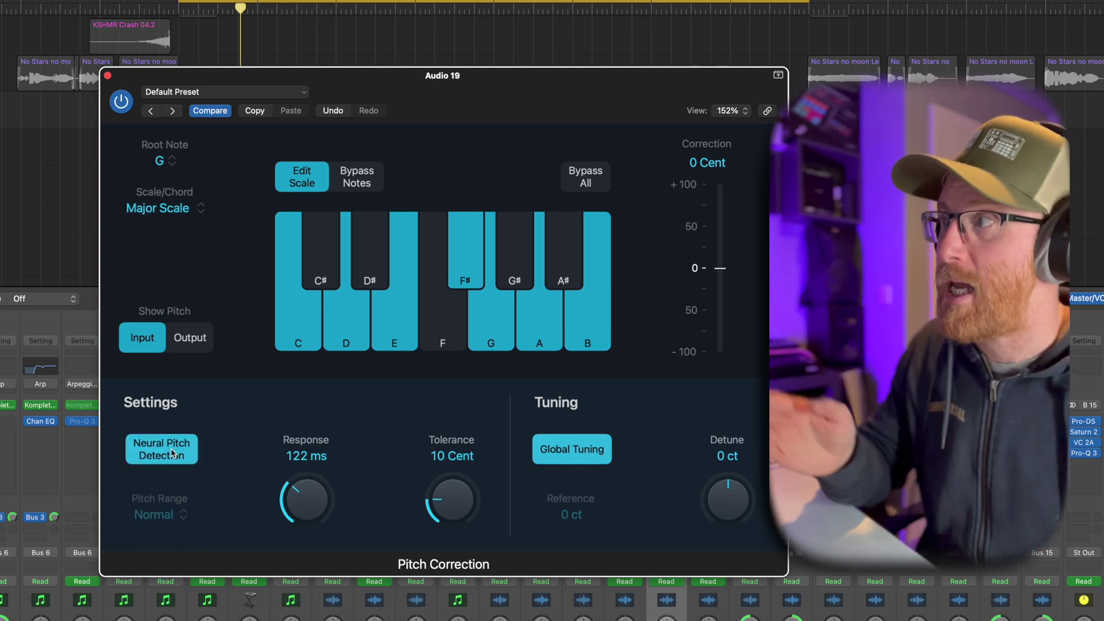
pyautogui.click(172, 453)
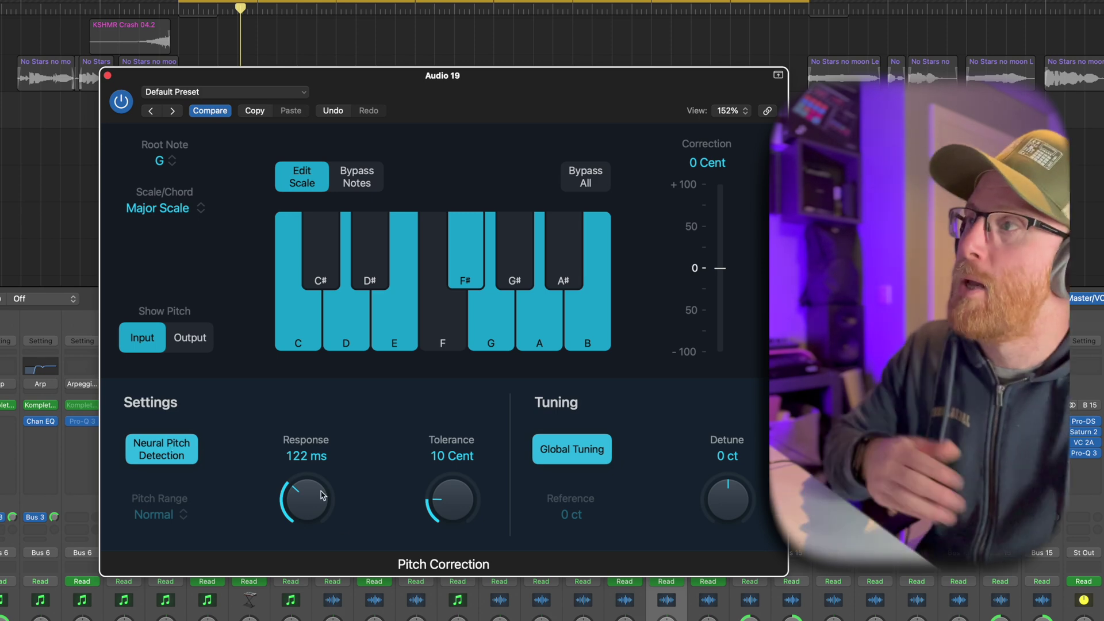
# Step: Set the Pitch Correction Response to 78.3 ms
pyautogui.moveTo(309, 501)
pyautogui.mouseDown()
pyautogui.moveTo(309, 524)
pyautogui.moveTo(306, 510)
pyautogui.mouseUp()
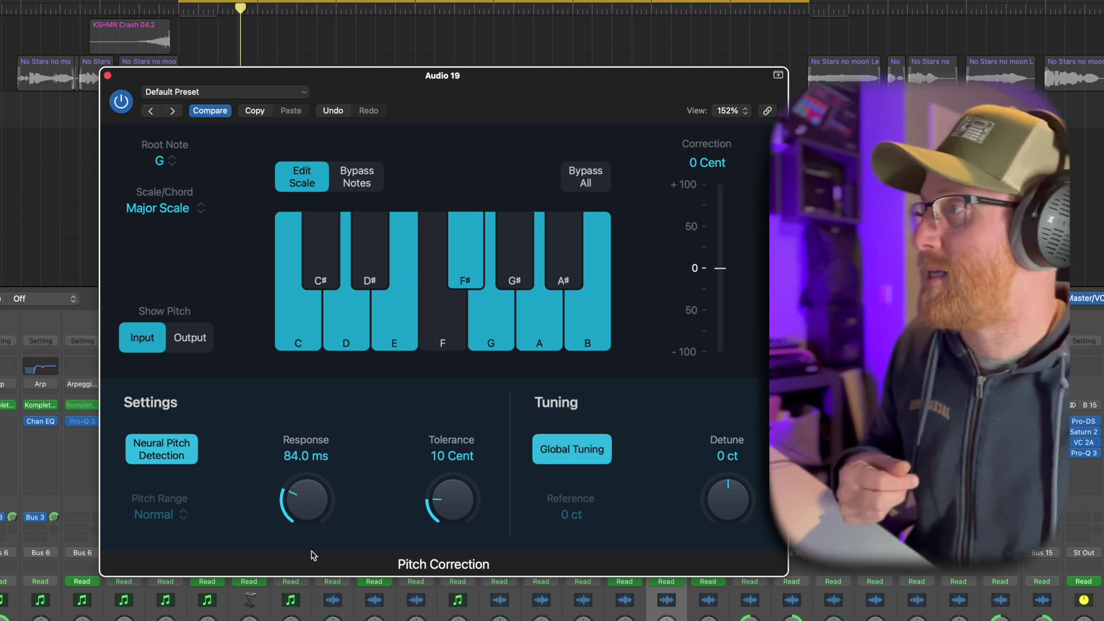
pyautogui.doubleClick(298, 456)
pyautogui.write('78.3')
pyautogui.press('Return')
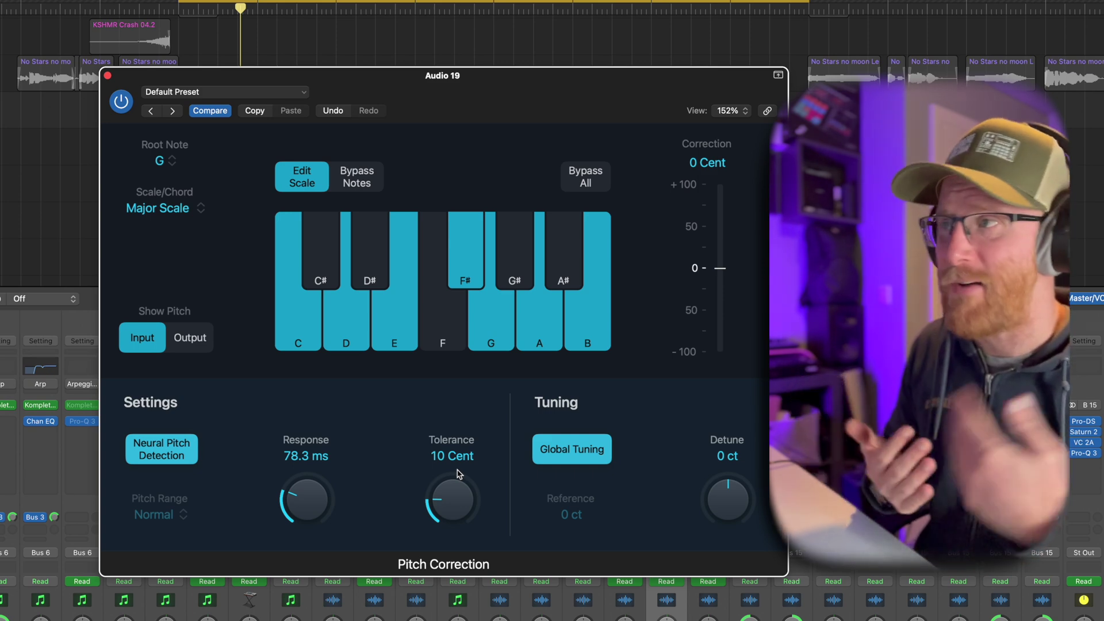
# Step: Try the Tolerance at 0 Cent and 25 Cent, and return it to 10 Cent
pyautogui.moveTo(456, 493); pyautogui.dragTo(454, 547)
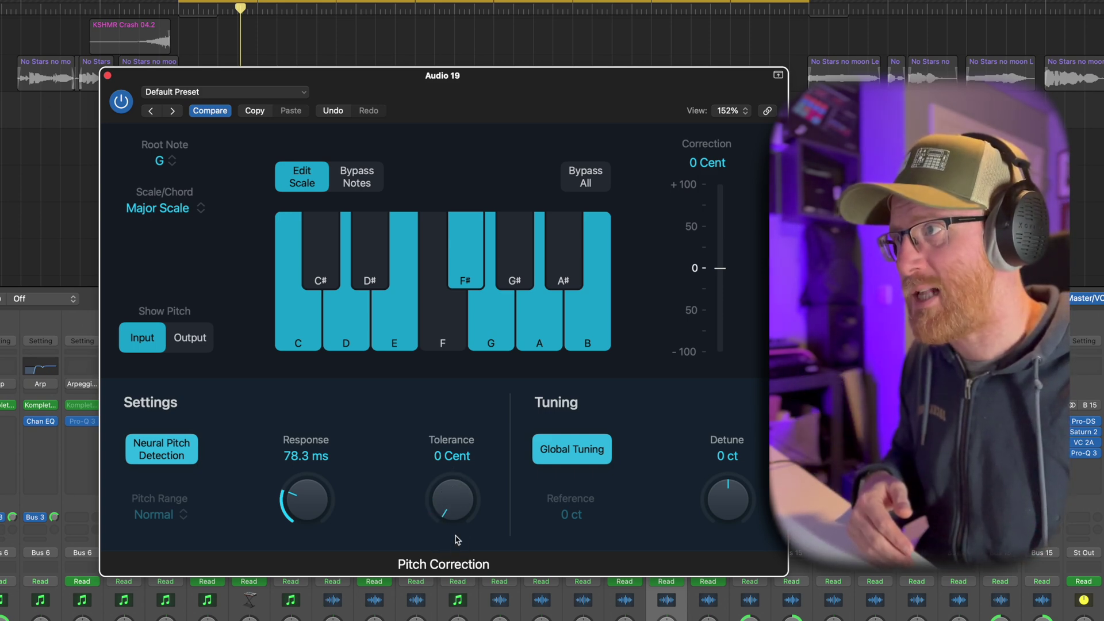
pyautogui.moveTo(458, 500); pyautogui.dragTo(458, 355)
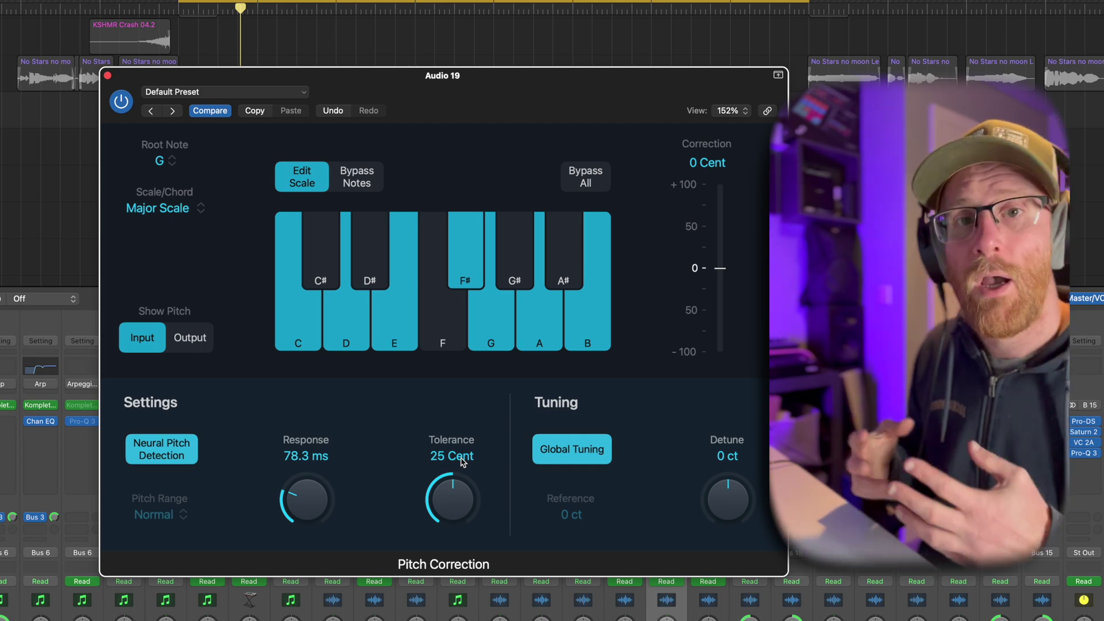
pyautogui.moveTo(458, 490); pyautogui.dragTo(446, 581)
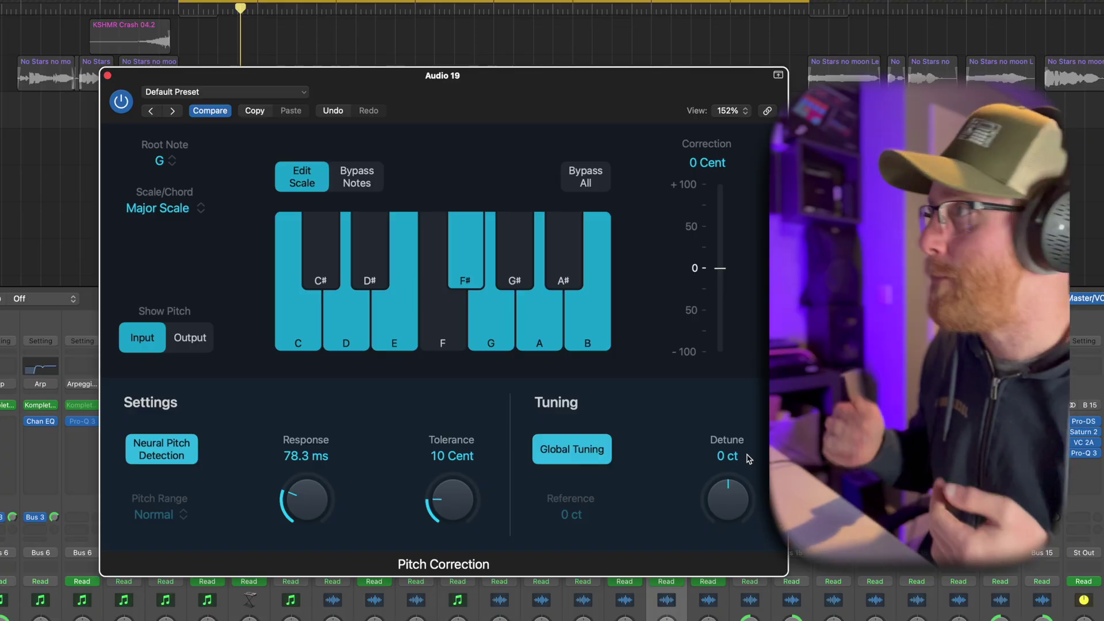
# Step: Play the corrected vocal and switch the pitch display from Input to Output
pyautogui.press('space')
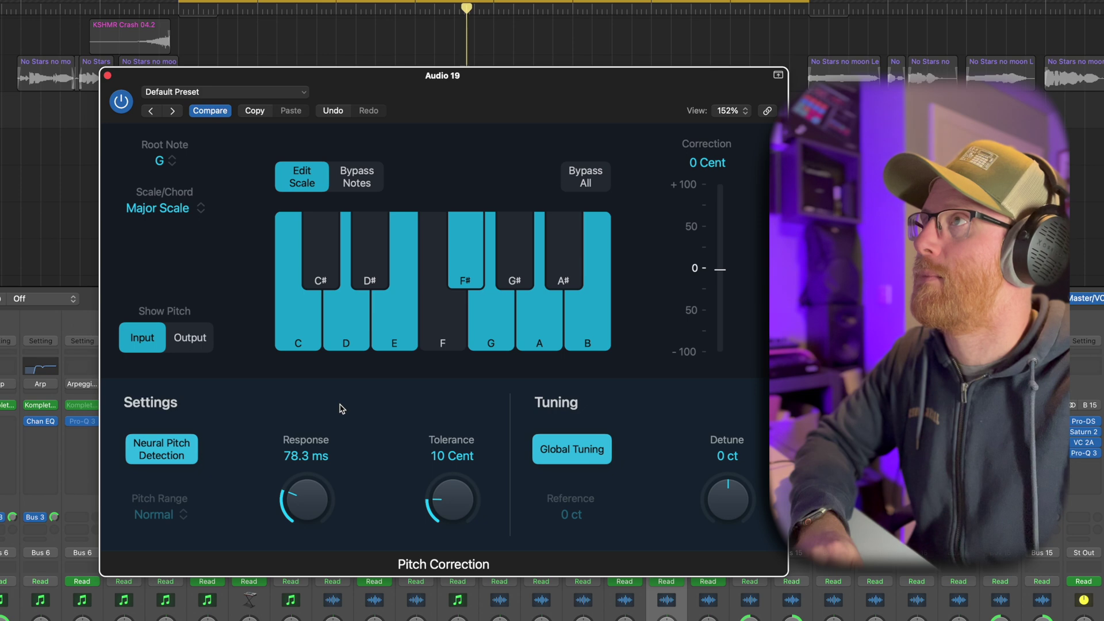
pyautogui.click(189, 339)
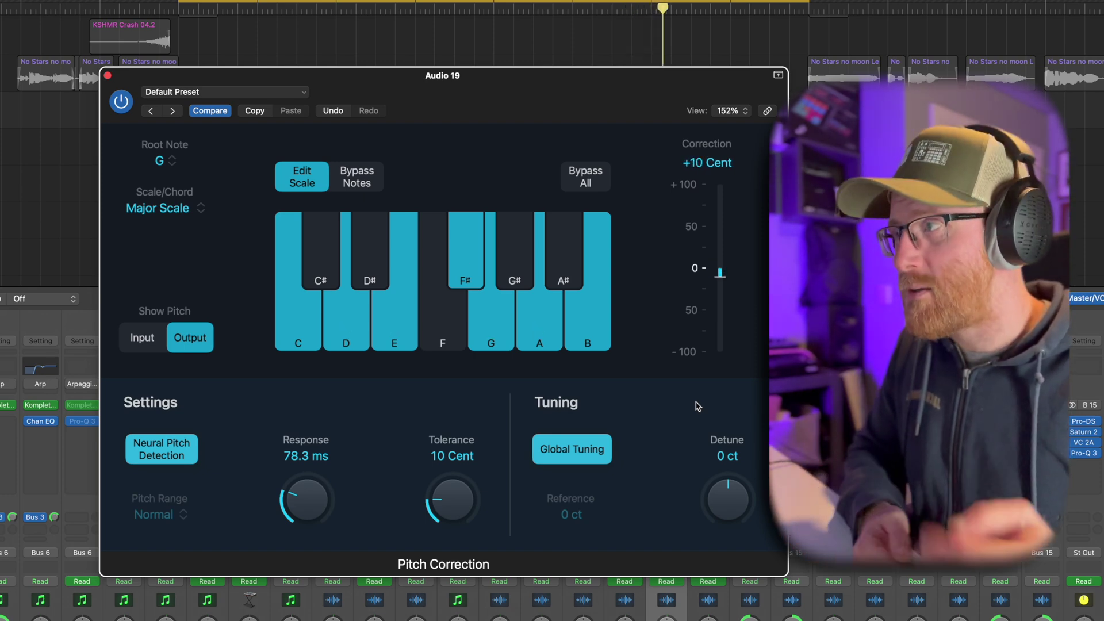
# Step: Set the Response to 0.00 ms and the Tolerance to 0 Cent for maximum pitch correction
pyautogui.moveTo(303, 498); pyautogui.dragTo(350, 562)
pyautogui.moveTo(443, 503); pyautogui.dragTo(436, 575)
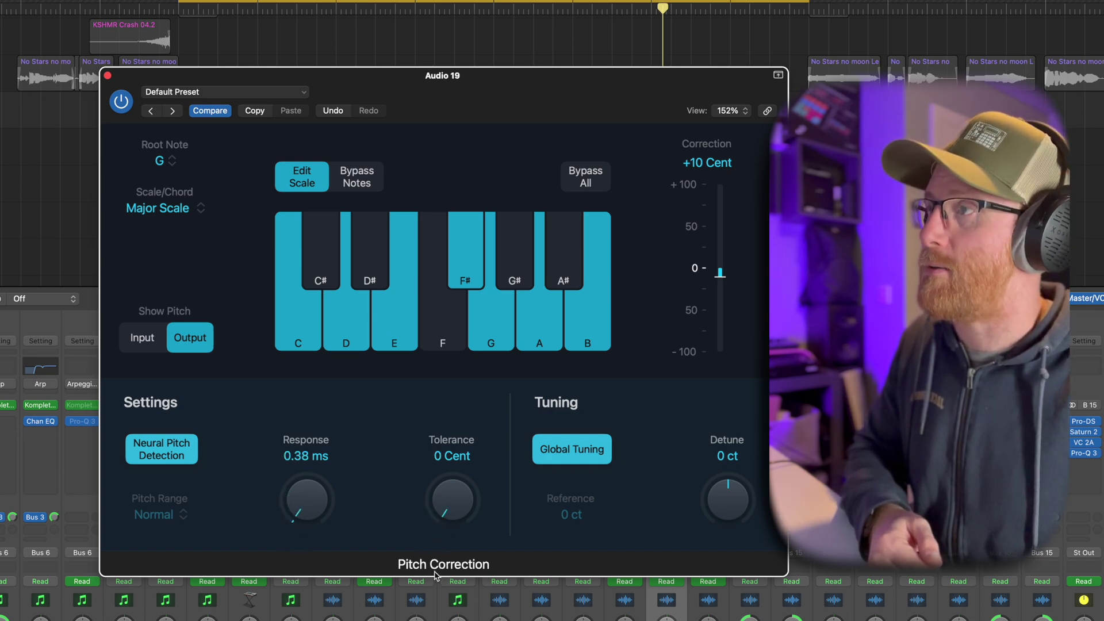
pyautogui.moveTo(312, 499); pyautogui.dragTo(311, 517)
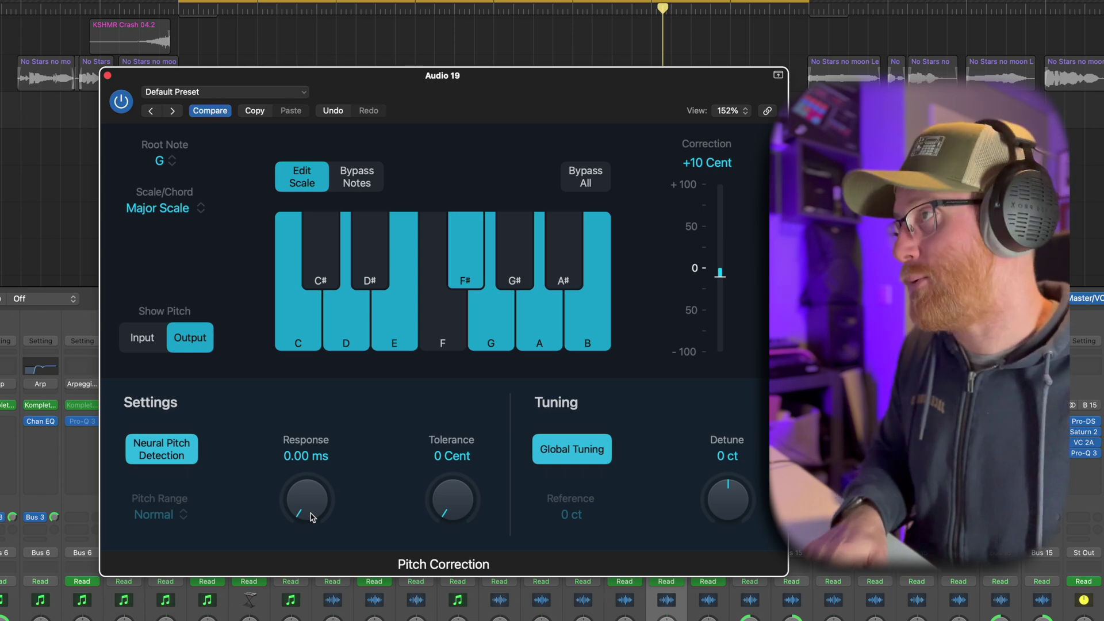
# Step: Audition the hard-tuned vocal and raise the Tolerance to 10 Cent
pyautogui.press('Return')
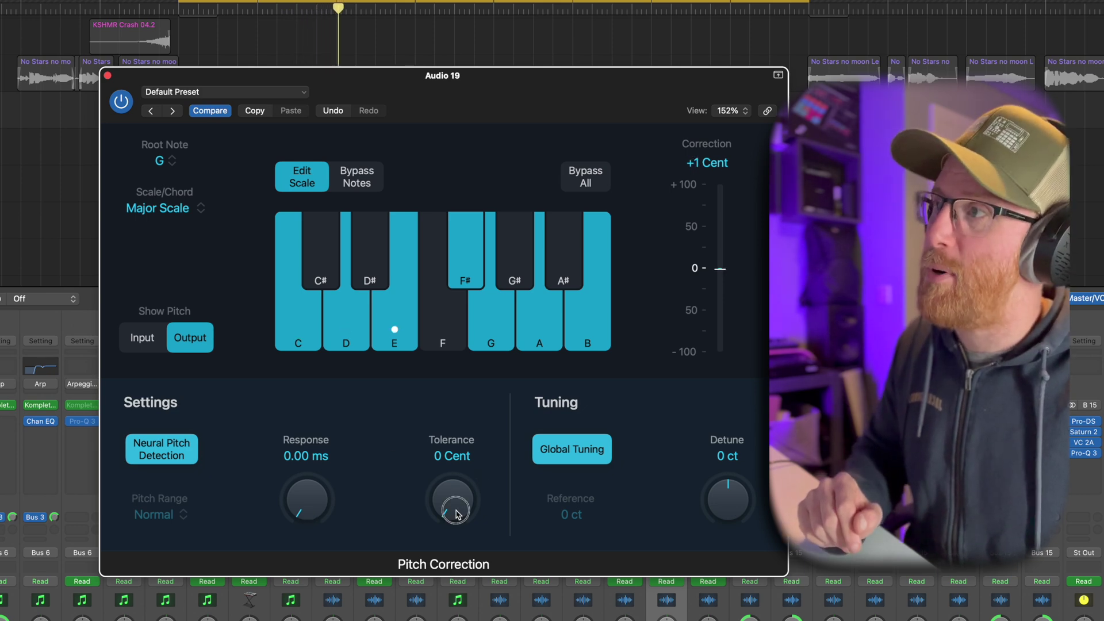
pyautogui.moveTo(455, 509); pyautogui.dragTo(462, 456)
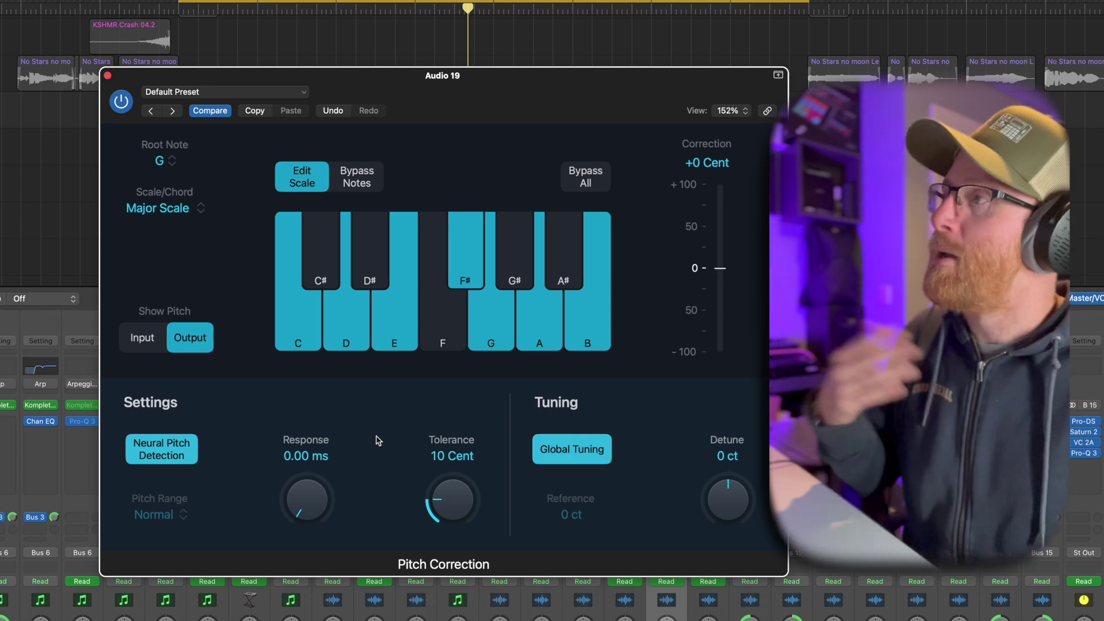
# Step: Set the Response to 20.0 ms, audition the corrected vocal, and unsolo it to hear it in the full mix
pyautogui.moveTo(313, 509); pyautogui.dragTo(316, 469)
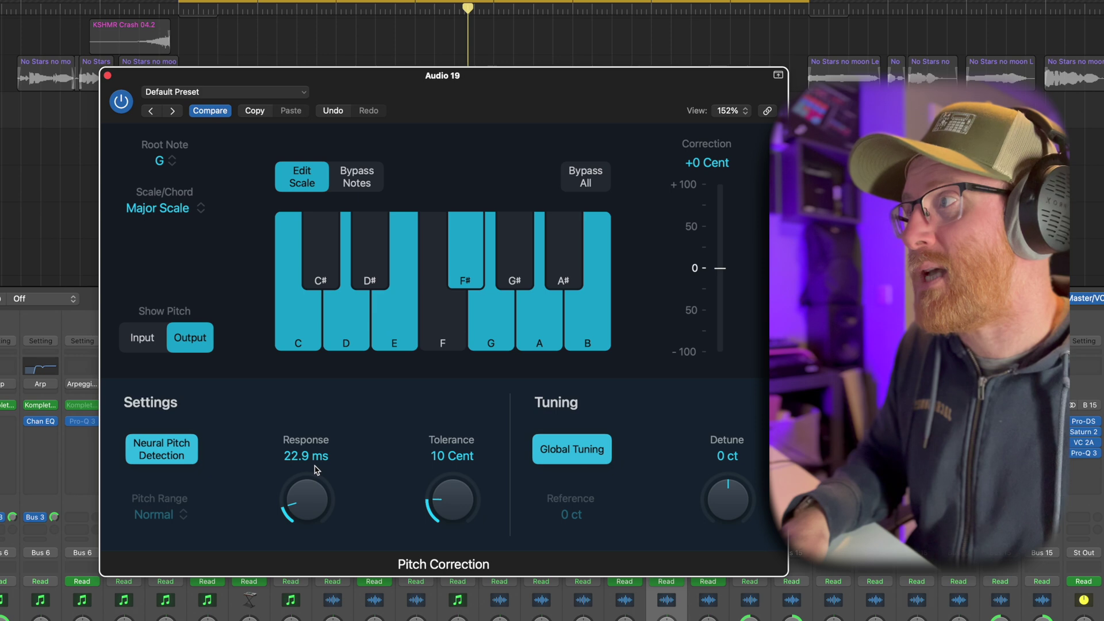
pyautogui.press('space')
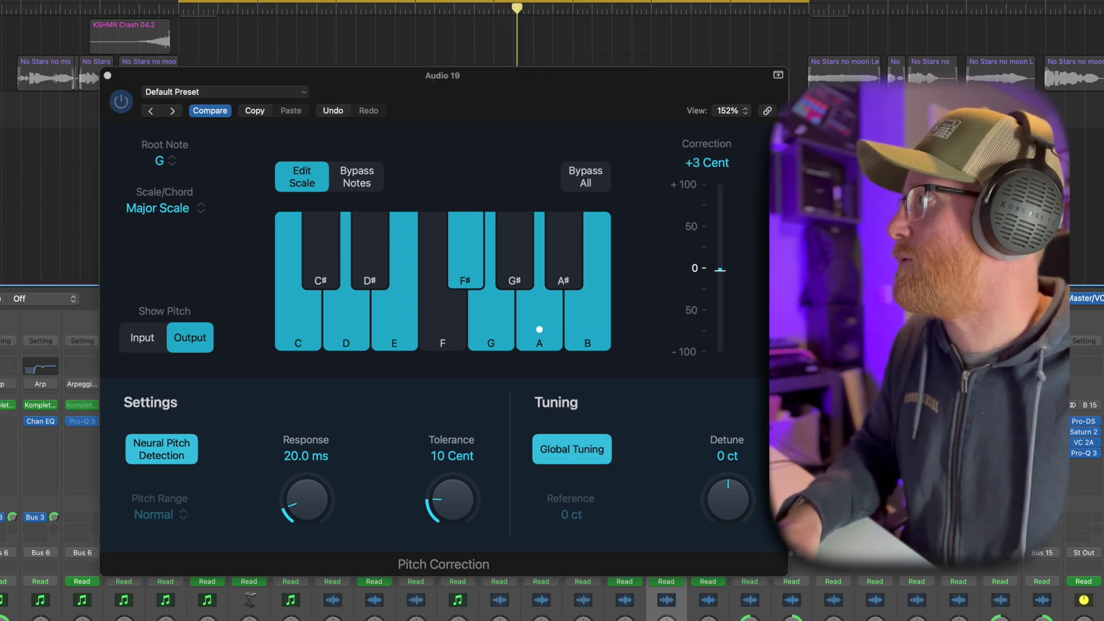
pyautogui.press('s')
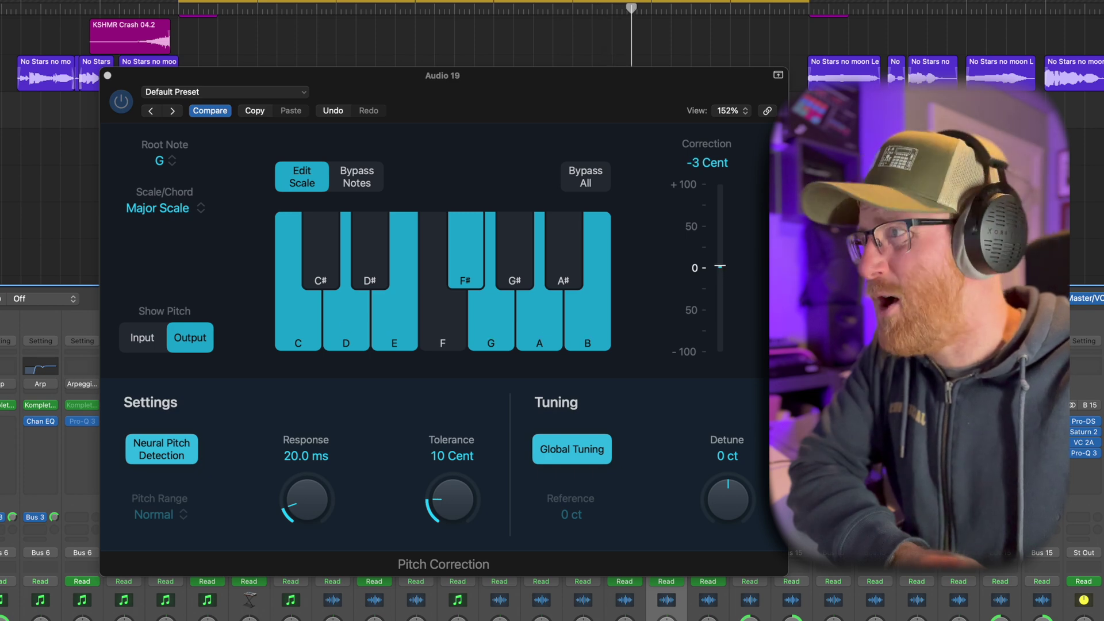
# Step: Try the Response at 78.3 ms, bring it to 40.4 ms, and close the Audio 19 Pitch Correction window
pyautogui.moveTo(306, 498); pyautogui.dragTo(317, 464)
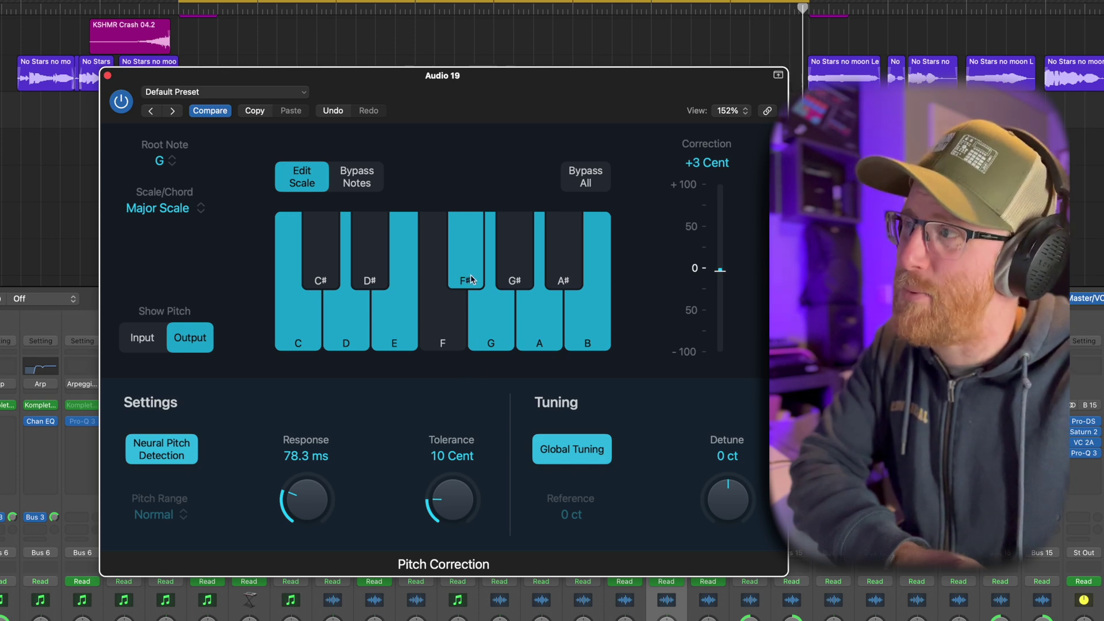
pyautogui.moveTo(307, 496); pyautogui.dragTo(304, 519)
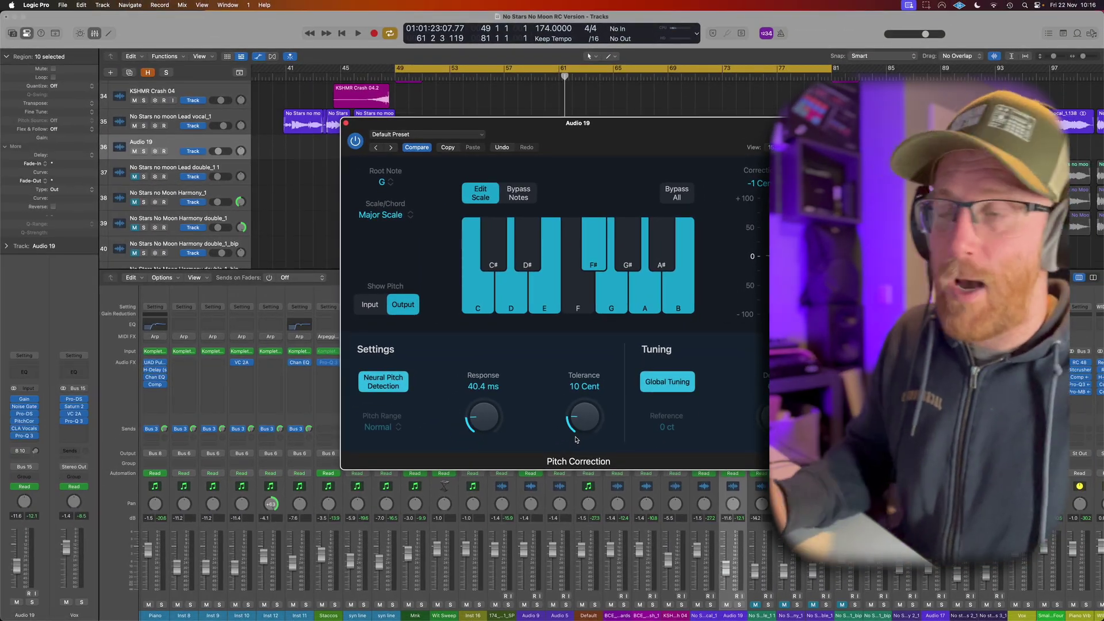
pyautogui.click(345, 123)
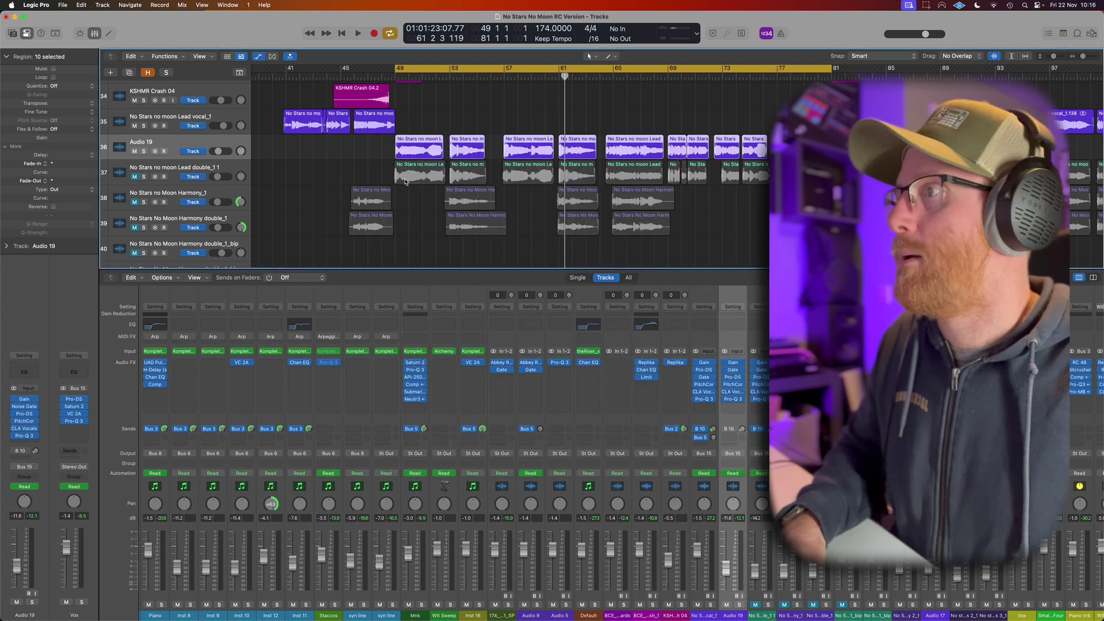
# Step: Reactivate the Bus 10 send on Audio 19, check its CLA Vocals plug-in, and play the mix
pyautogui.click(725, 429)
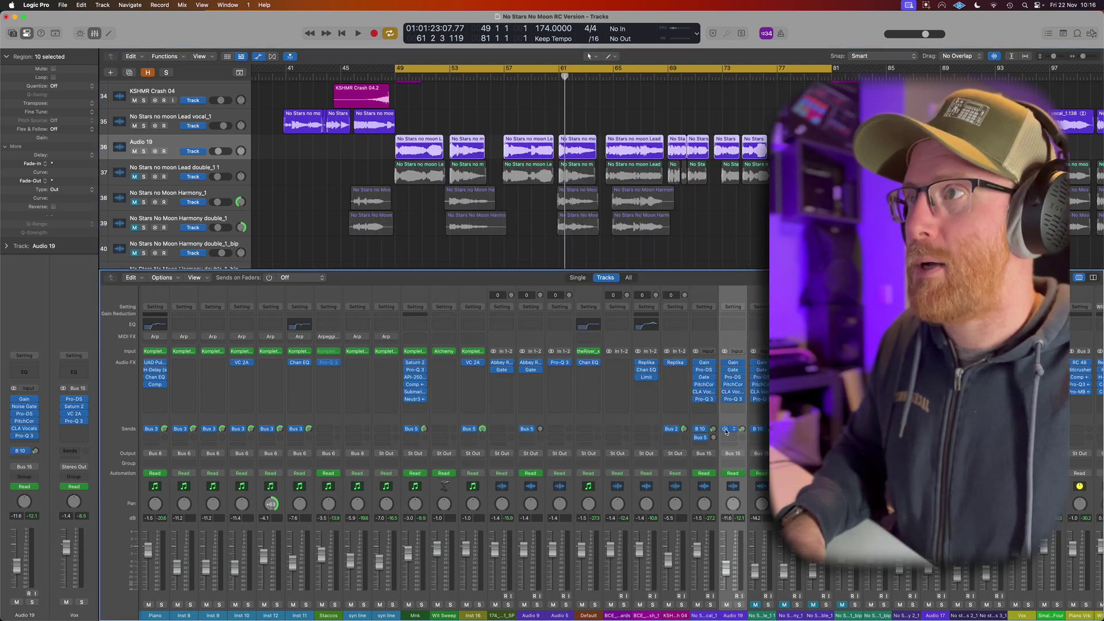
pyautogui.click(733, 393)
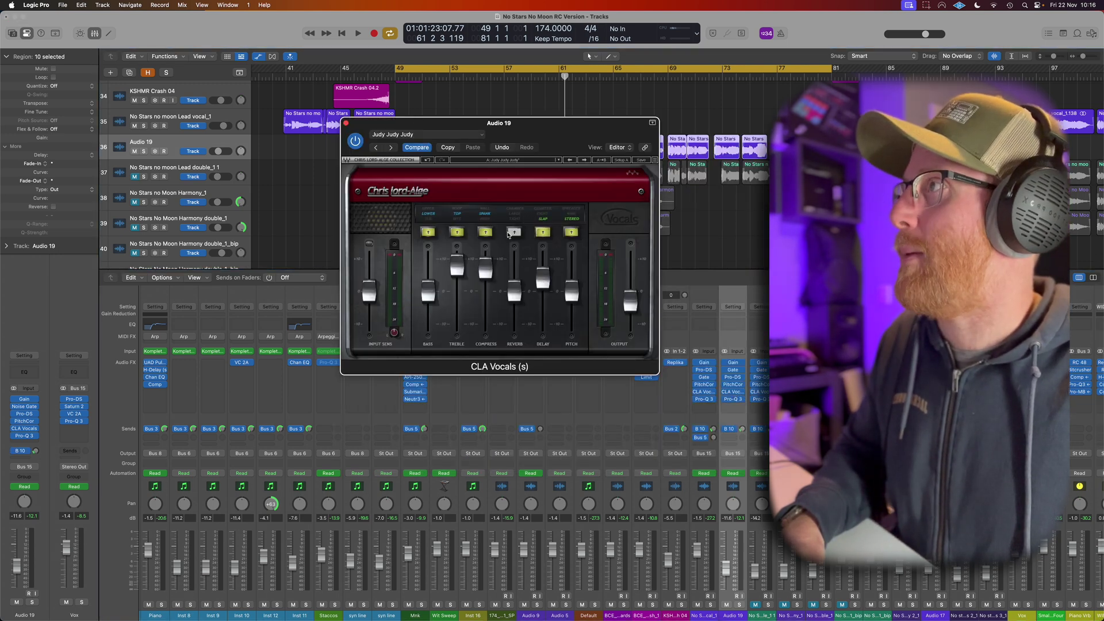
pyautogui.click(346, 123)
pyautogui.press('space')
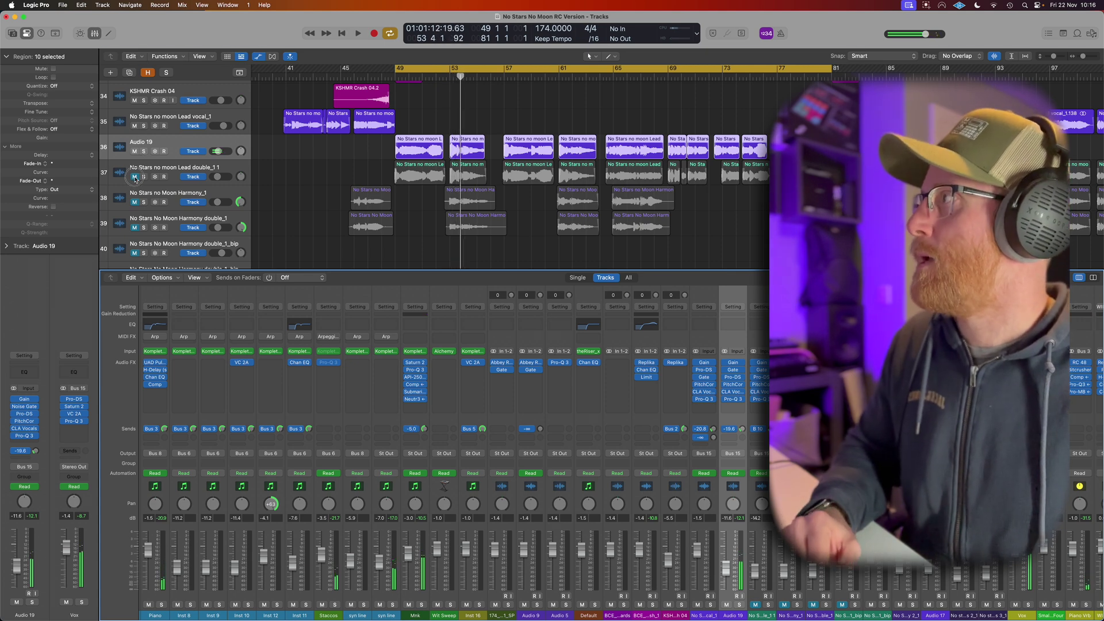
# Step: Solo the Lead double_1 and Audio 19 tracks and listen to them together
pyautogui.click(144, 177)
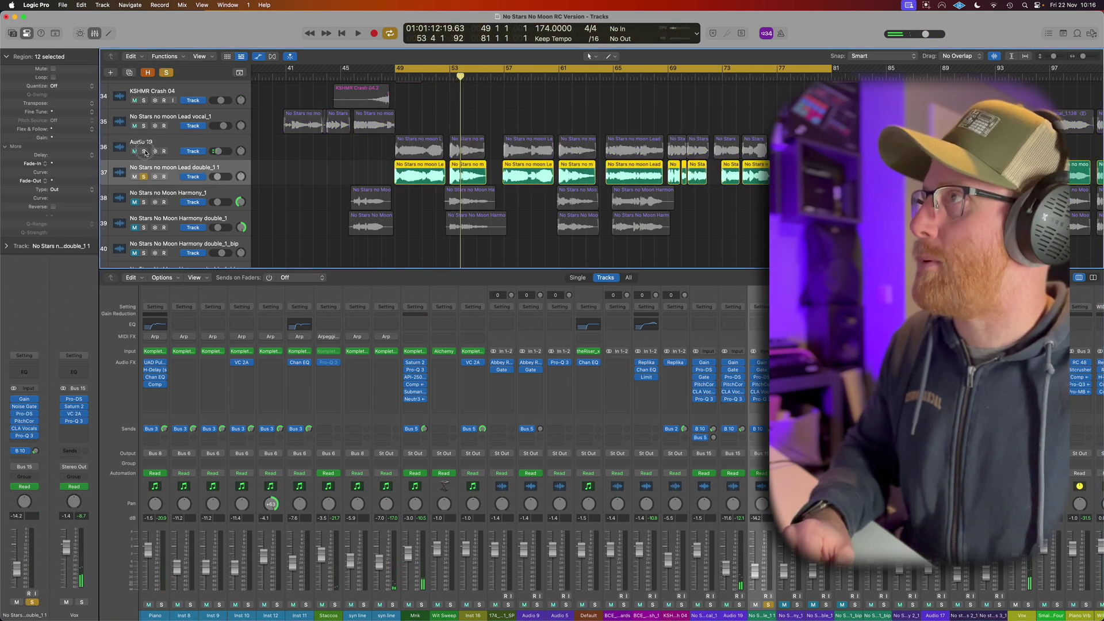
pyautogui.click(143, 151)
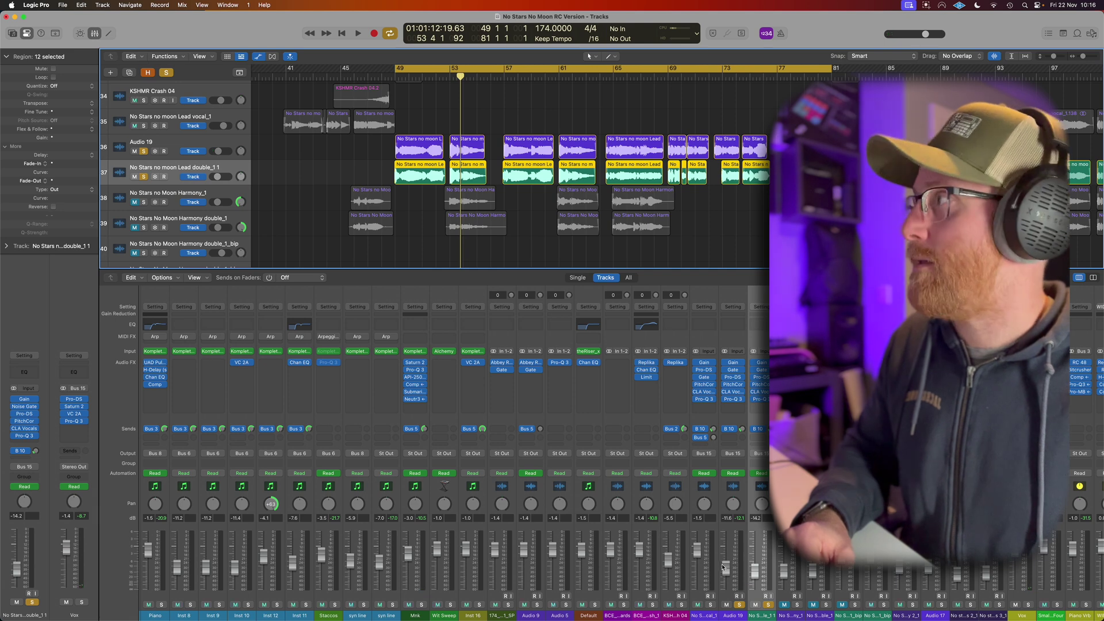
pyautogui.press('space')
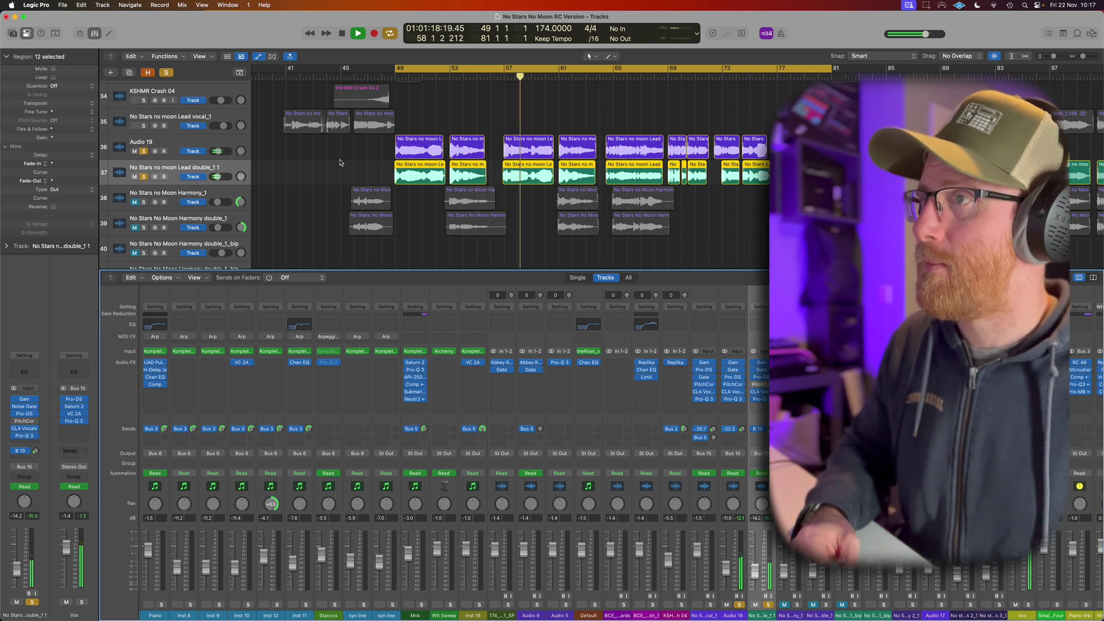
pyautogui.press('space')
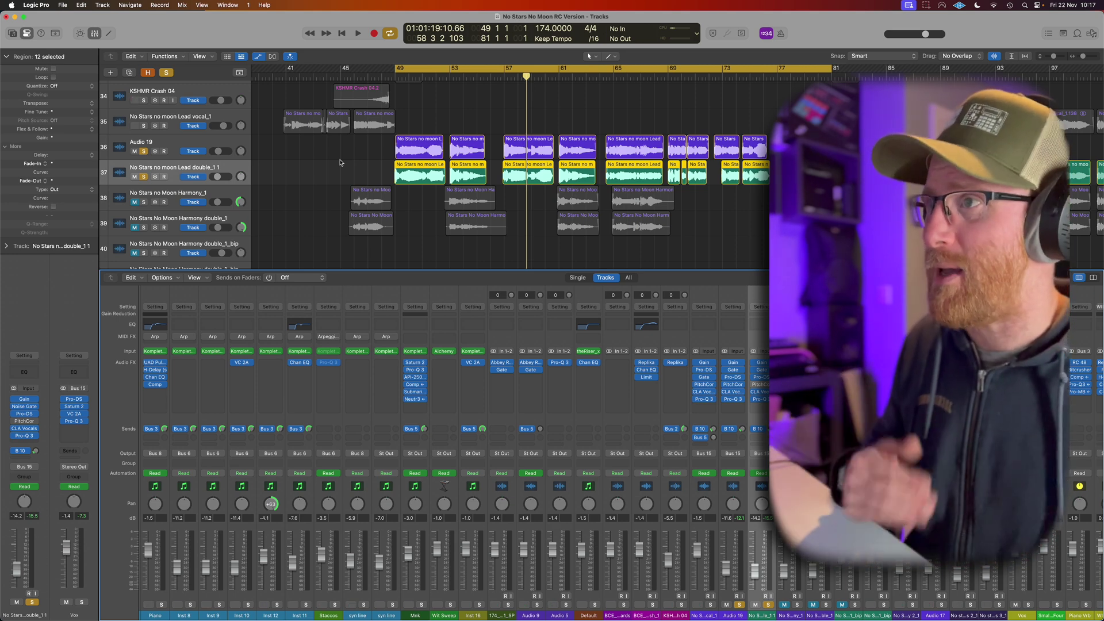
# Step: Activate Pitch Correction on the Lead double_1 track and play both soloed lead vocals
pyautogui.click(758, 384)
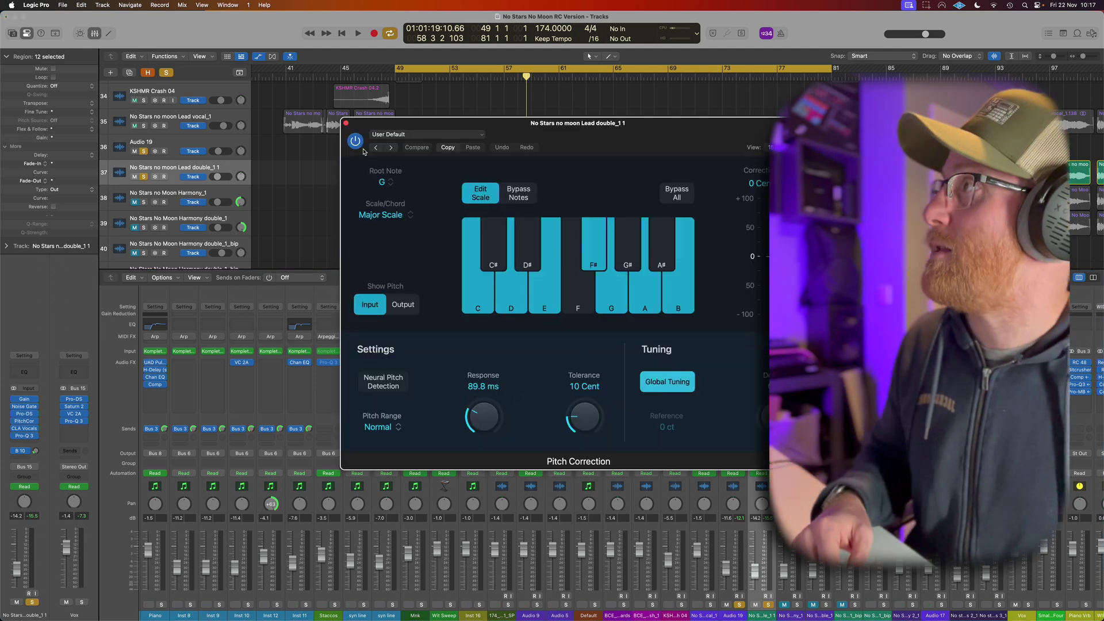
pyautogui.click(346, 124)
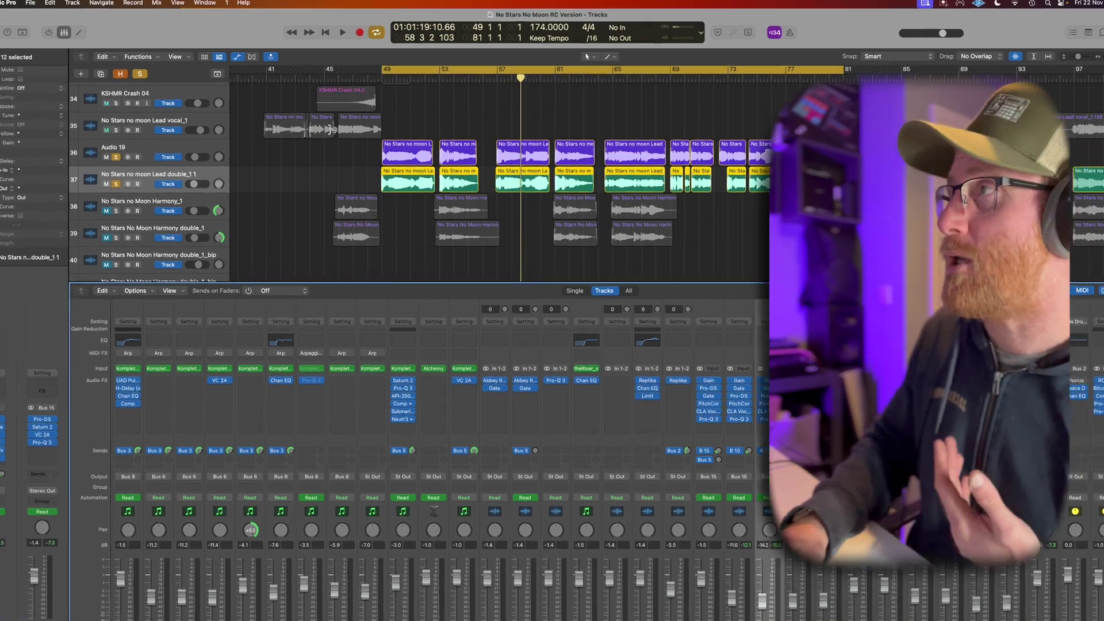
pyautogui.press('space')
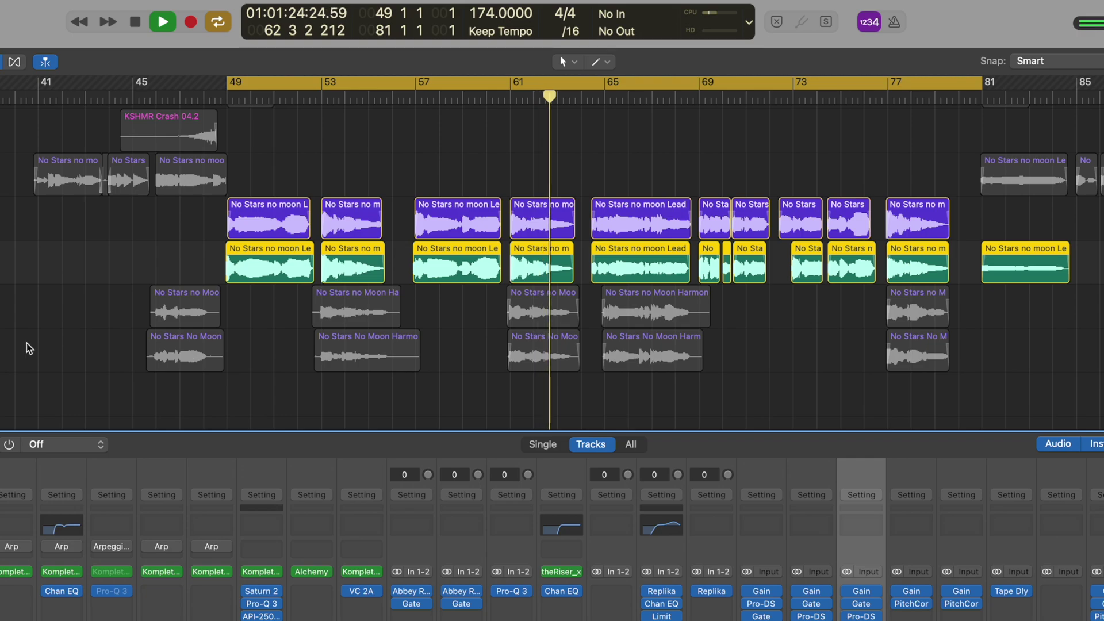
pyautogui.press('space')
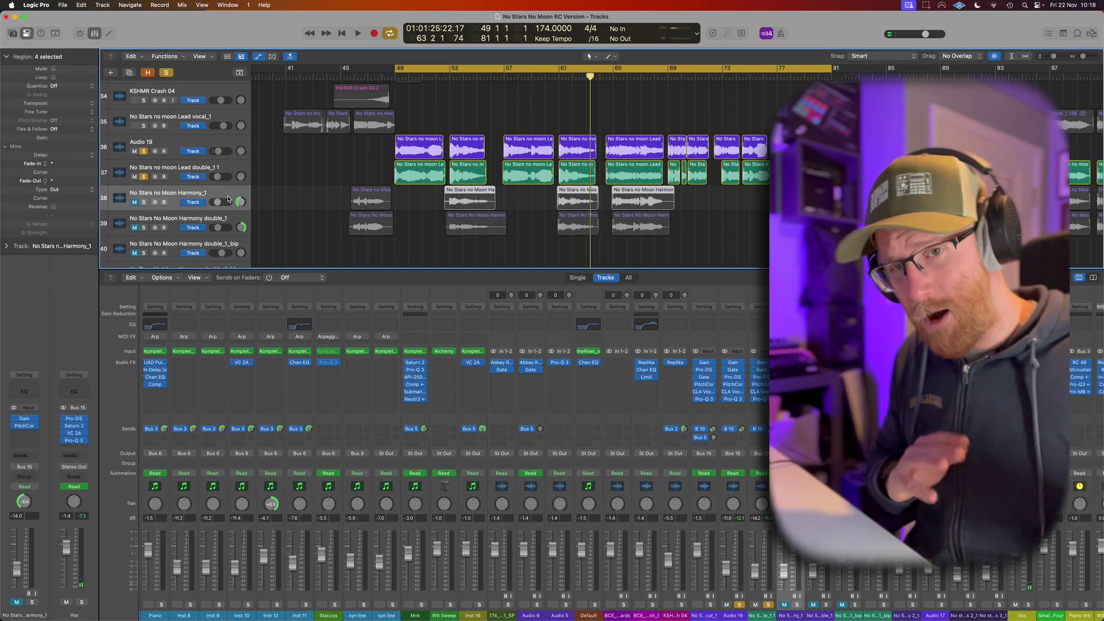
# Step: Add the Harmony_1 and Harmony double_1 tracks to the solo and listen to all four vocals
pyautogui.click(144, 202)
pyautogui.click(144, 228)
pyautogui.press('space')
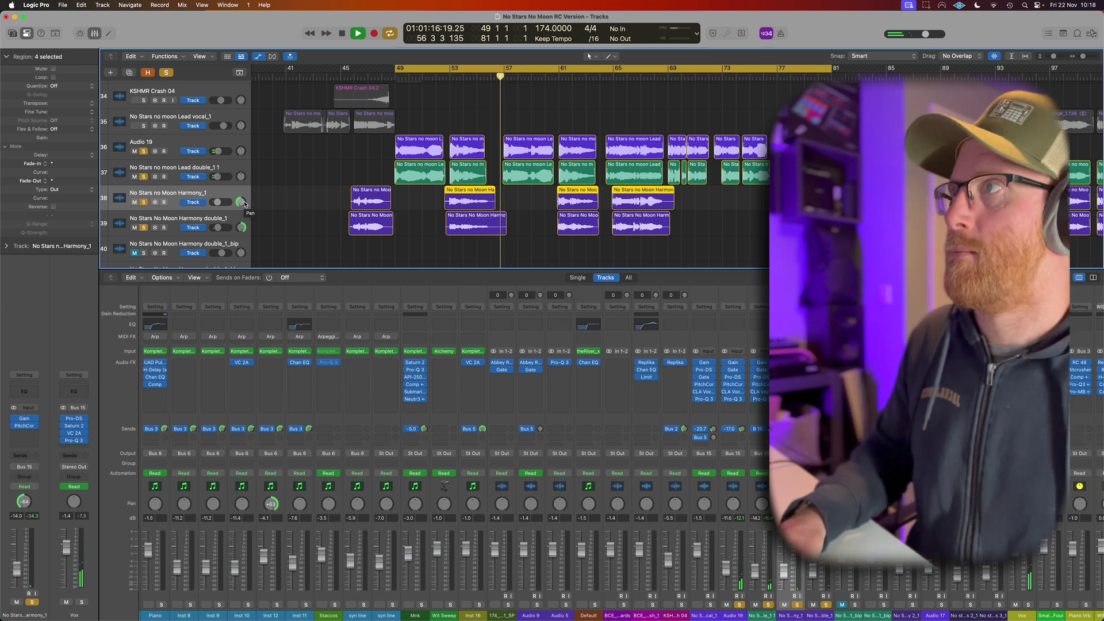
pyautogui.press('space')
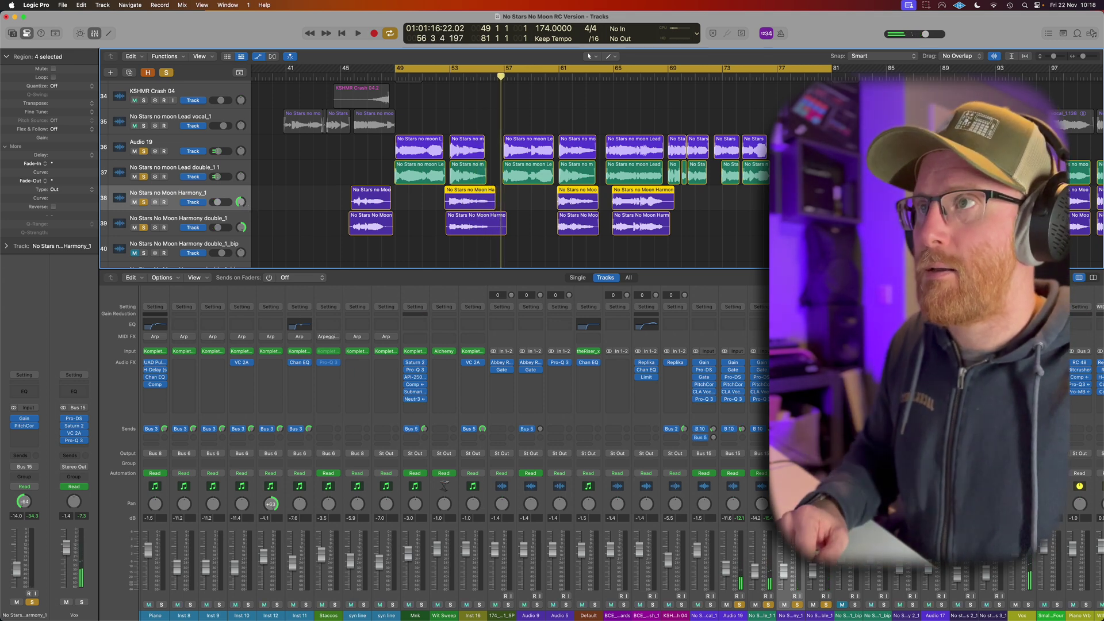
# Step: Compare the Pitch Correction settings of Harmony_1 and Harmony double_1 side by side, and close both plug-in windows
pyautogui.click(24, 426)
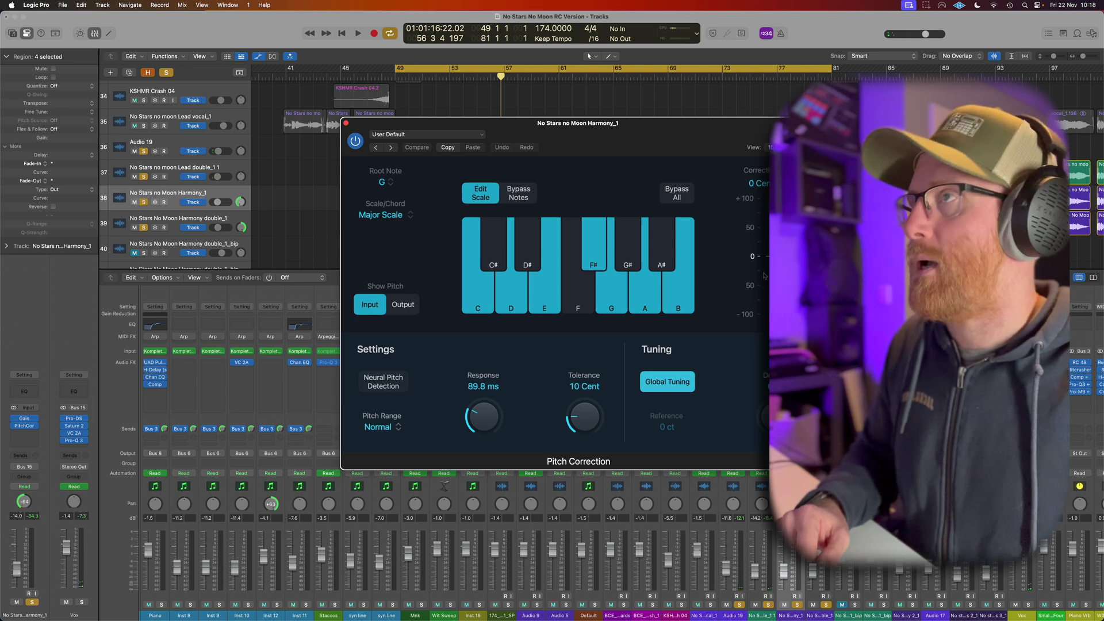
pyautogui.moveTo(757, 150); pyautogui.dragTo(664, 148)
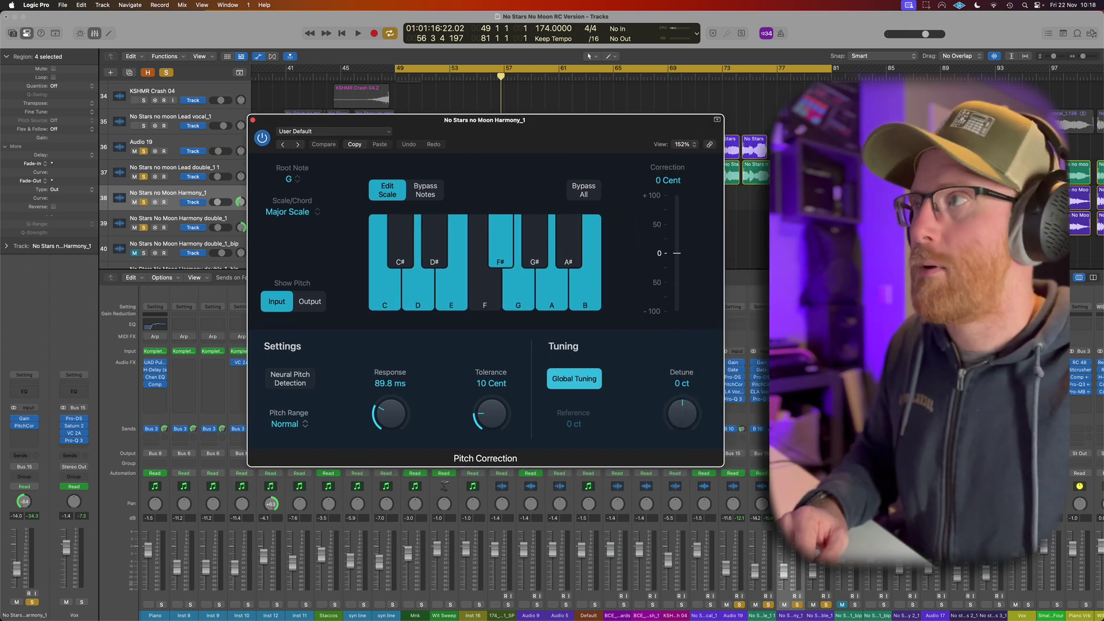
pyautogui.moveTo(542, 134); pyautogui.dragTo(732, 127)
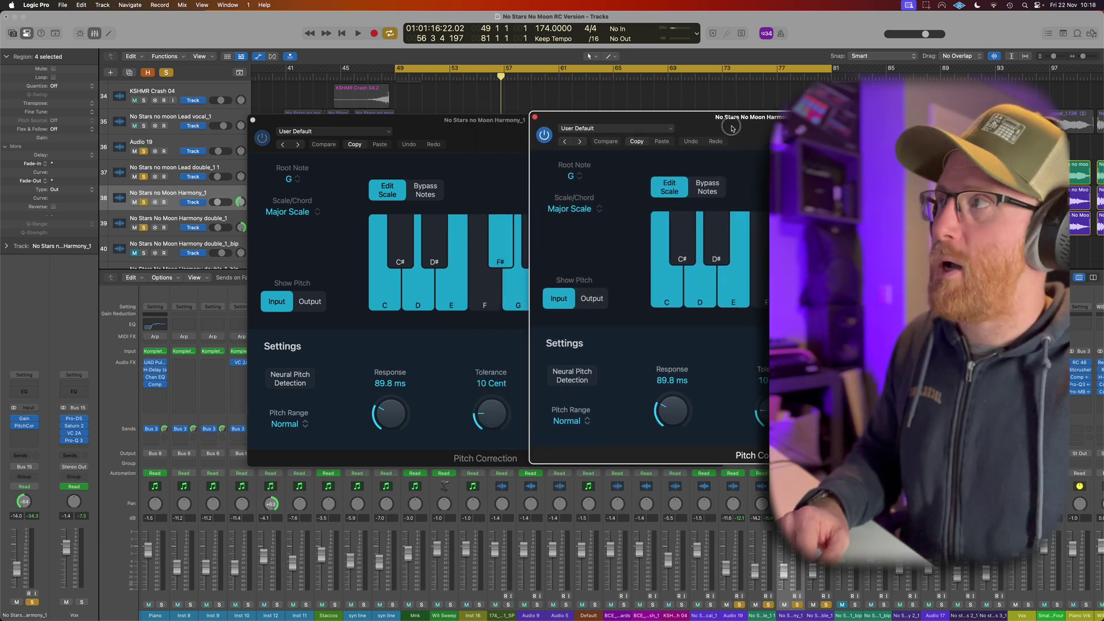
pyautogui.moveTo(489, 120); pyautogui.dragTo(426, 116)
pyautogui.click(578, 369)
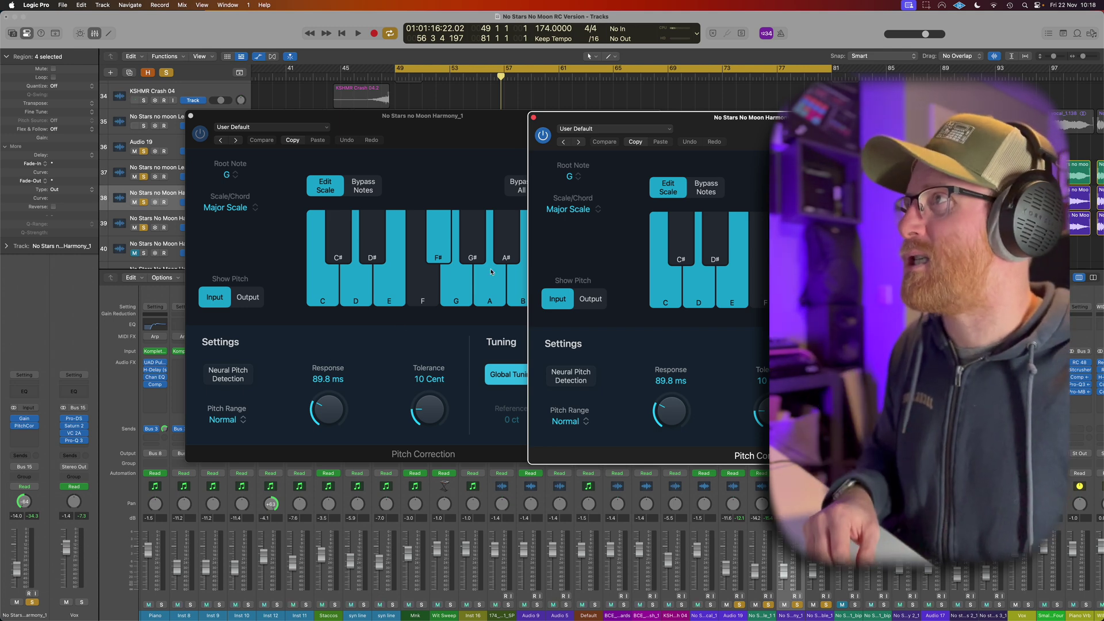
pyautogui.click(534, 119)
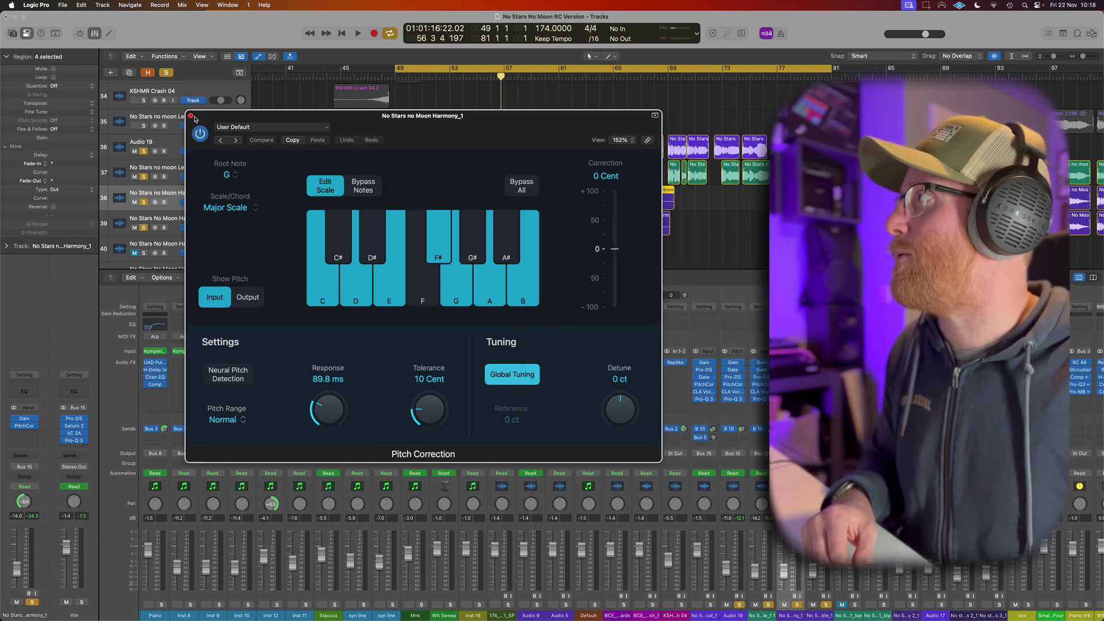
pyautogui.click(192, 117)
# Step: Audition the soloed leads and harmonies, then clear all solos and play the full mix
pyautogui.press('space')
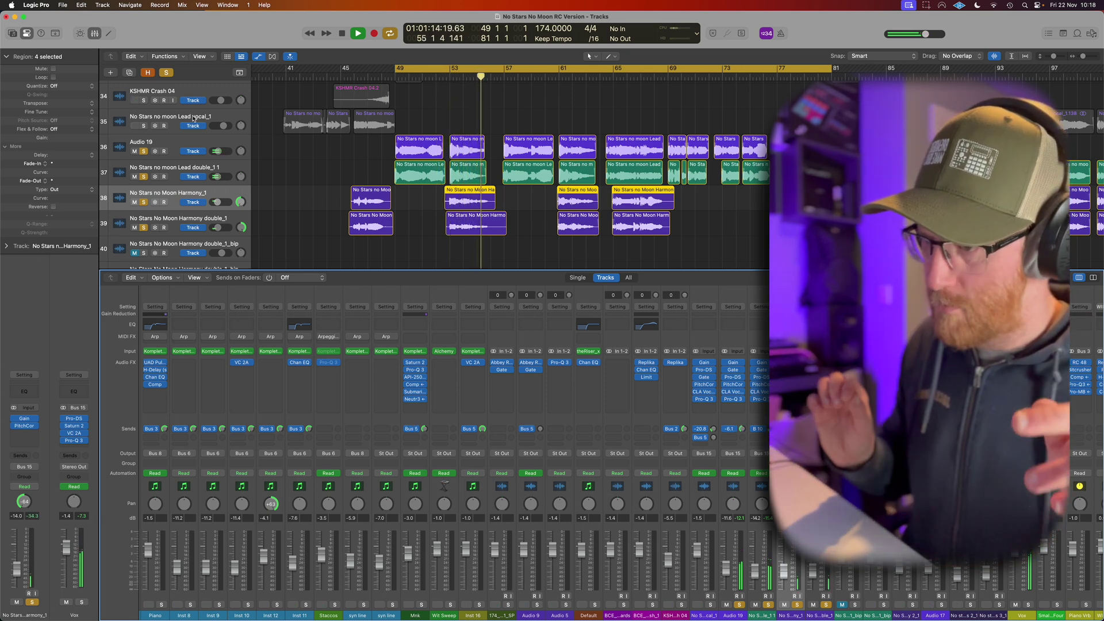
pyautogui.press('space')
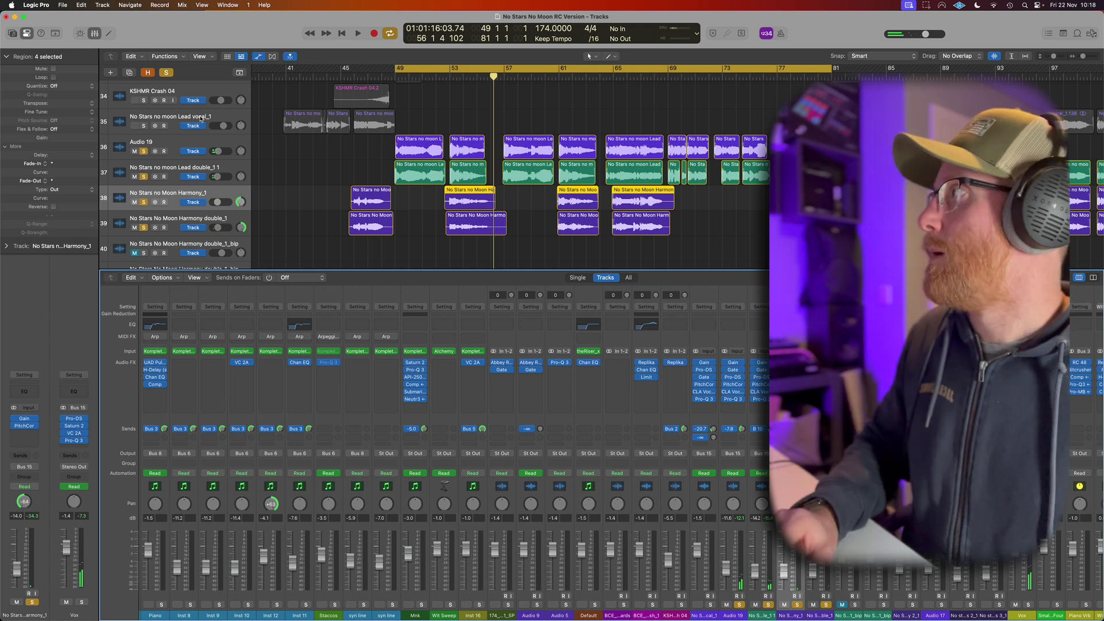
pyautogui.click(166, 73)
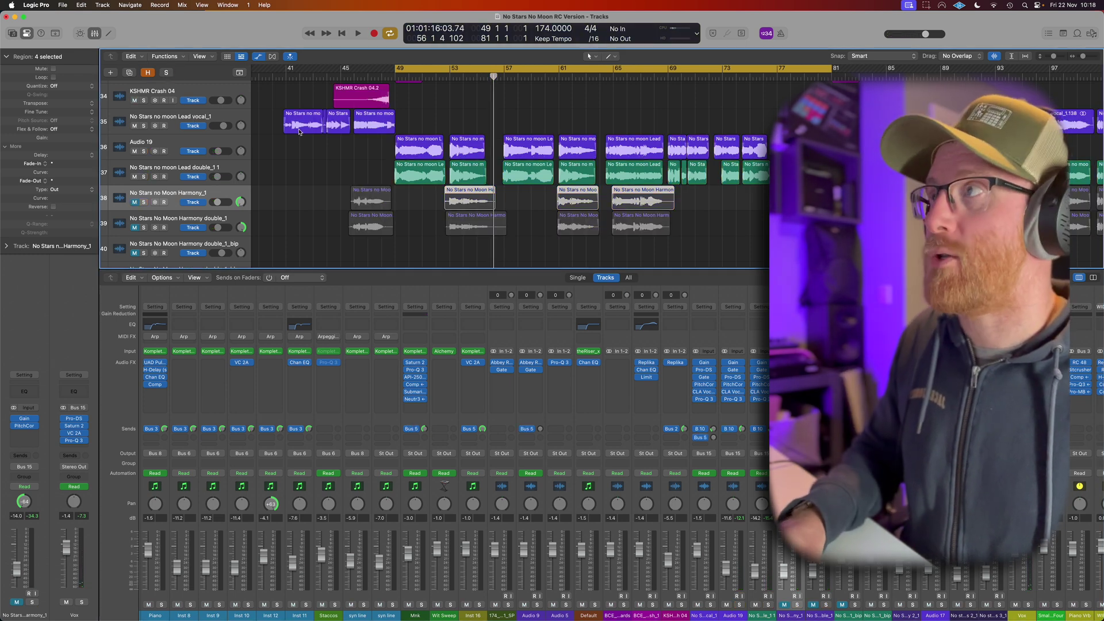
pyautogui.press('space')
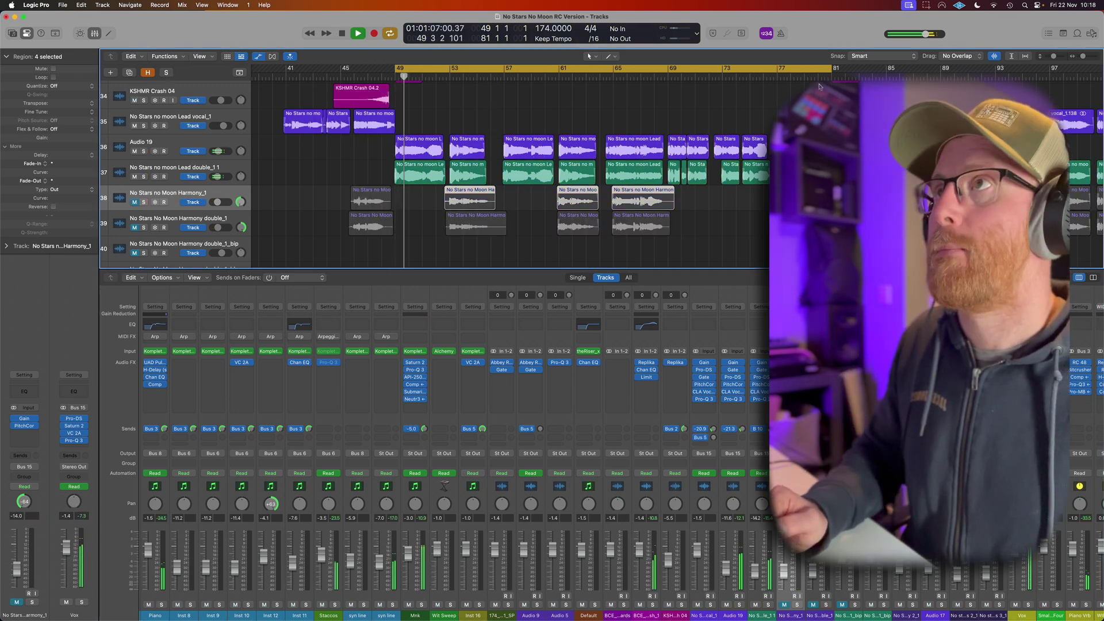
# Step: Unmute the Harmony_1 and Harmony double_1 tracks and play them in the full mix
pyautogui.click(134, 202)
pyautogui.press('space')
pyautogui.click(135, 228)
pyautogui.press('space')
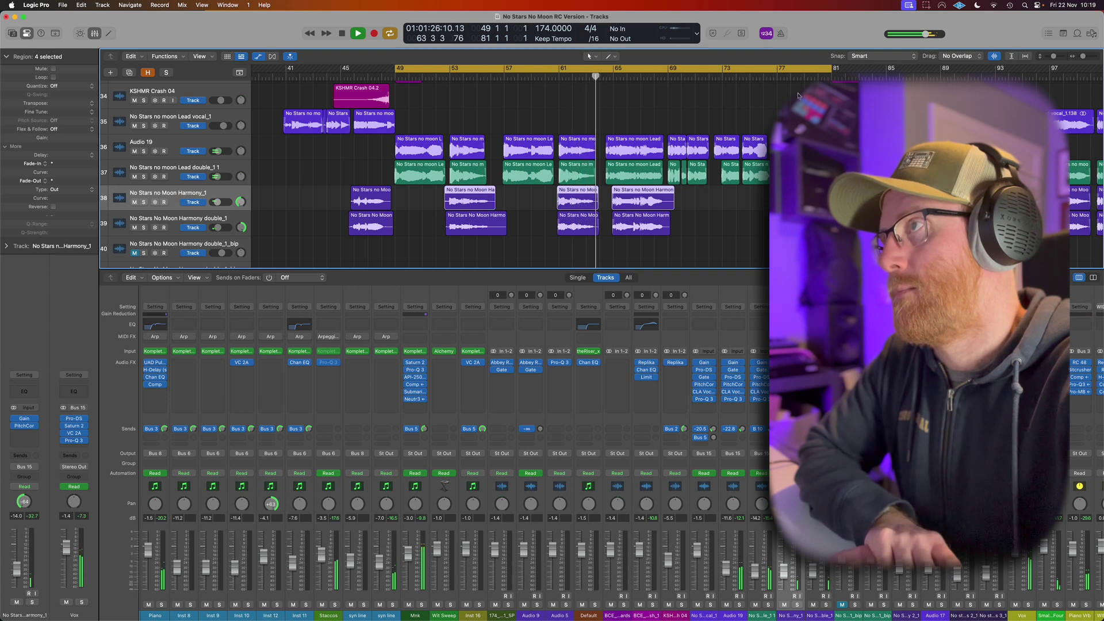
pyautogui.press('space')
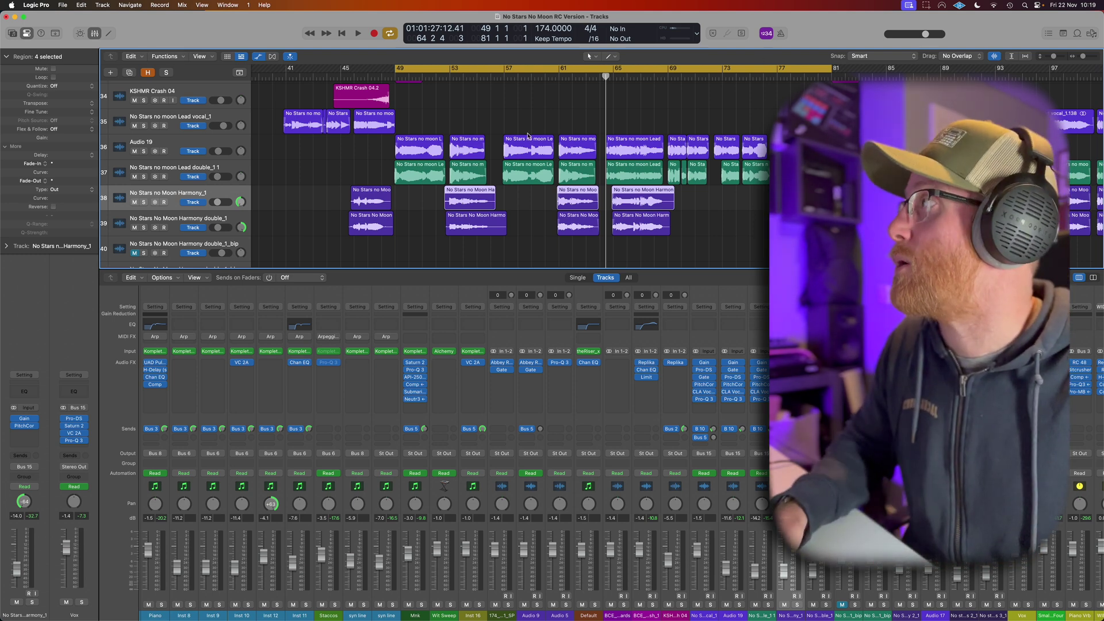
# Step: Insert the Pitch Correction plug-in on the MED_Kick_1.6 track
pyautogui.scroll(-6, 524, 116)
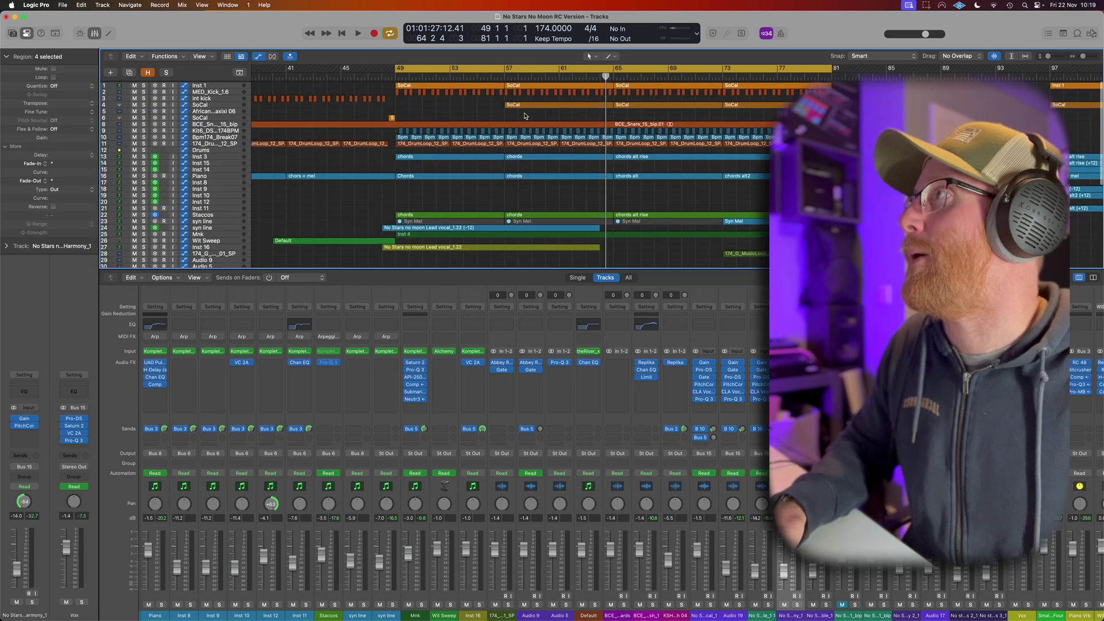
pyautogui.click(214, 92)
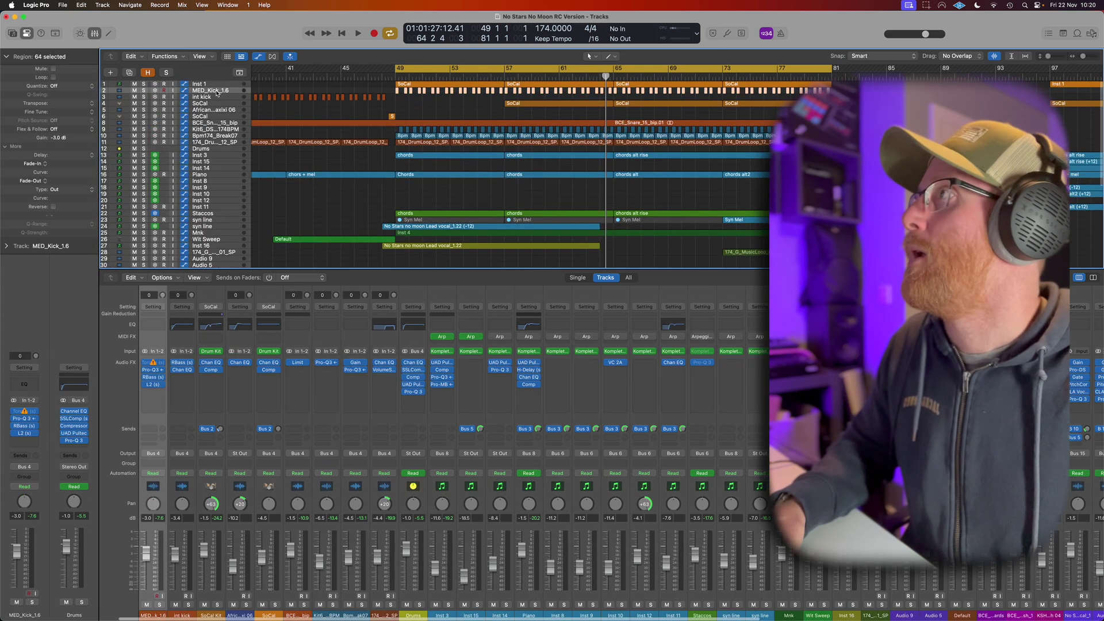
pyautogui.click(170, 376)
pyautogui.click(214, 379)
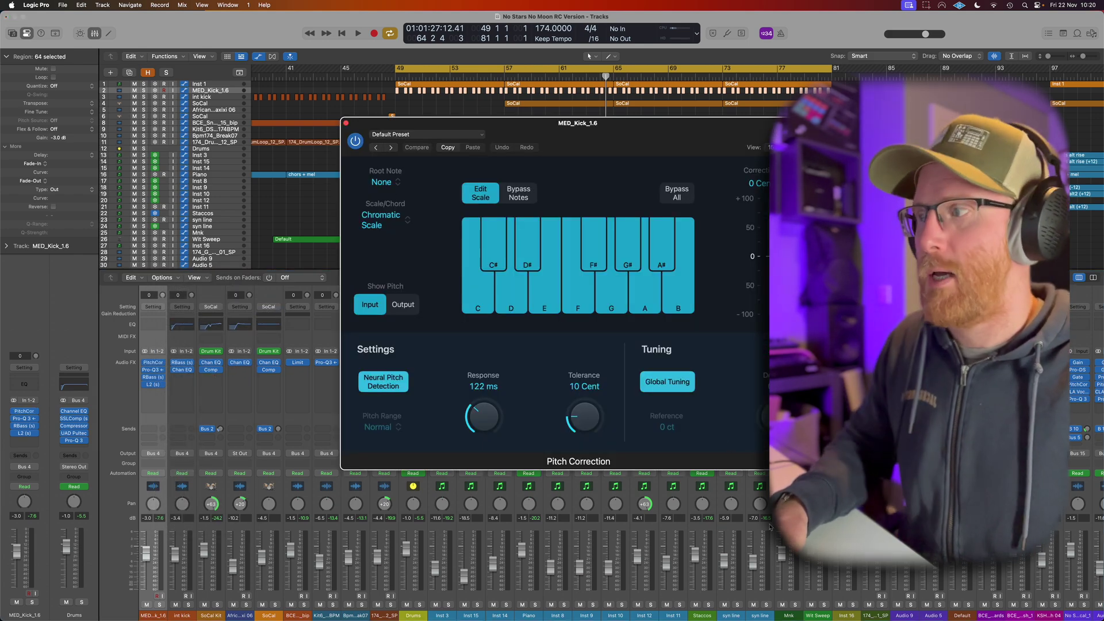
# Step: Solo the Drums bus and play it with Pitch Correction active on the kick
pyautogui.hscroll(6, 304, 593)
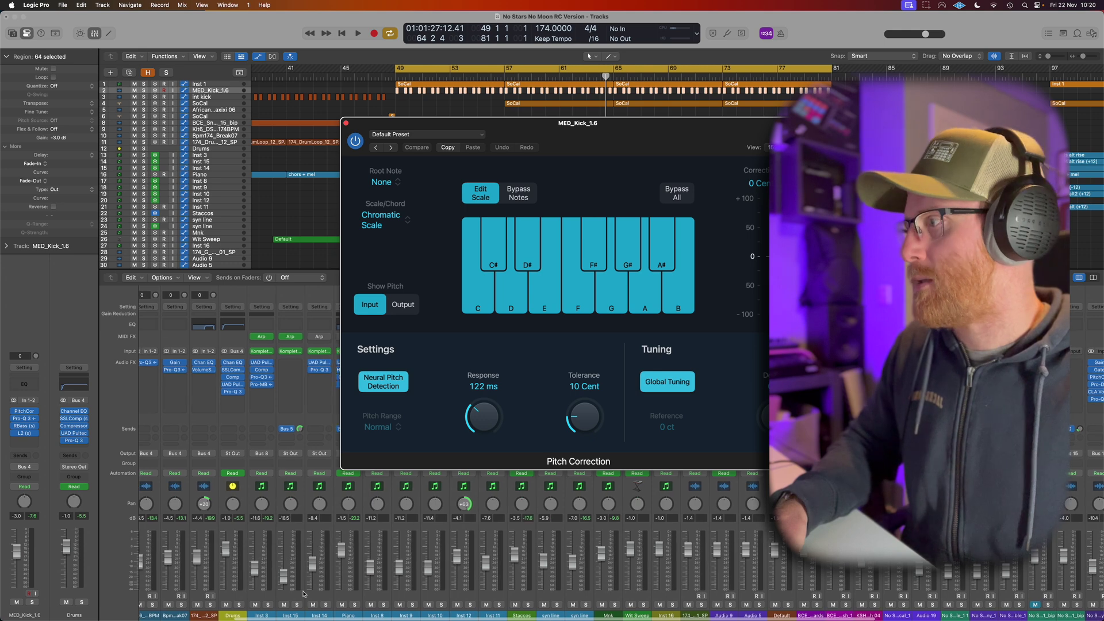
pyautogui.click(238, 604)
pyautogui.press('space')
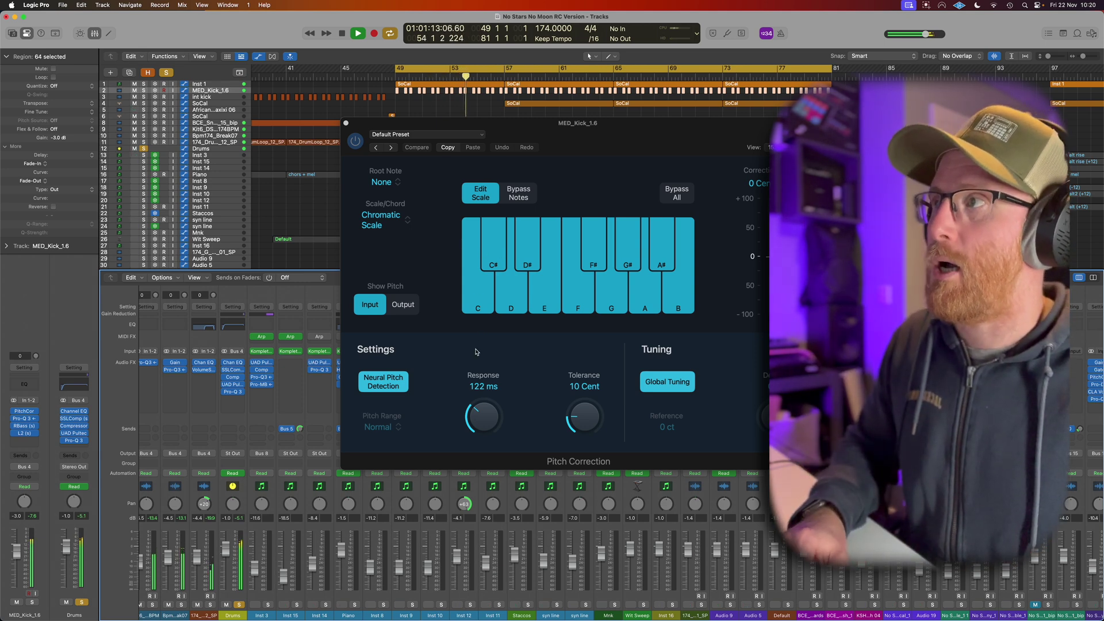
# Step: Stop playback and exclude C#, D#, F, G# and A# from the correction scale on the kick
pyautogui.press('space')
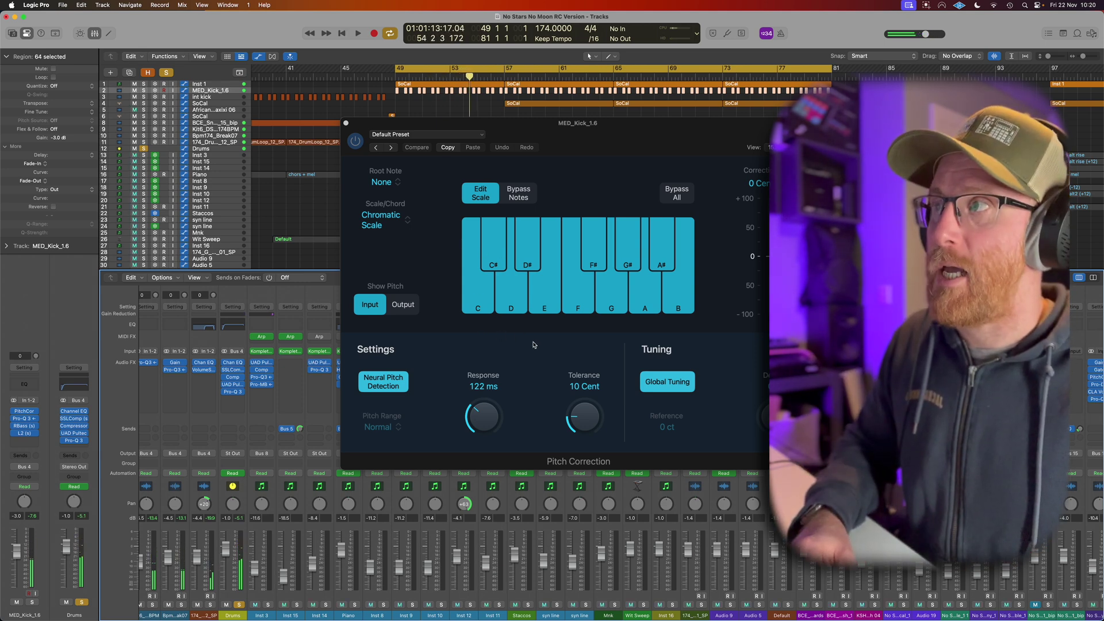
pyautogui.click(381, 182)
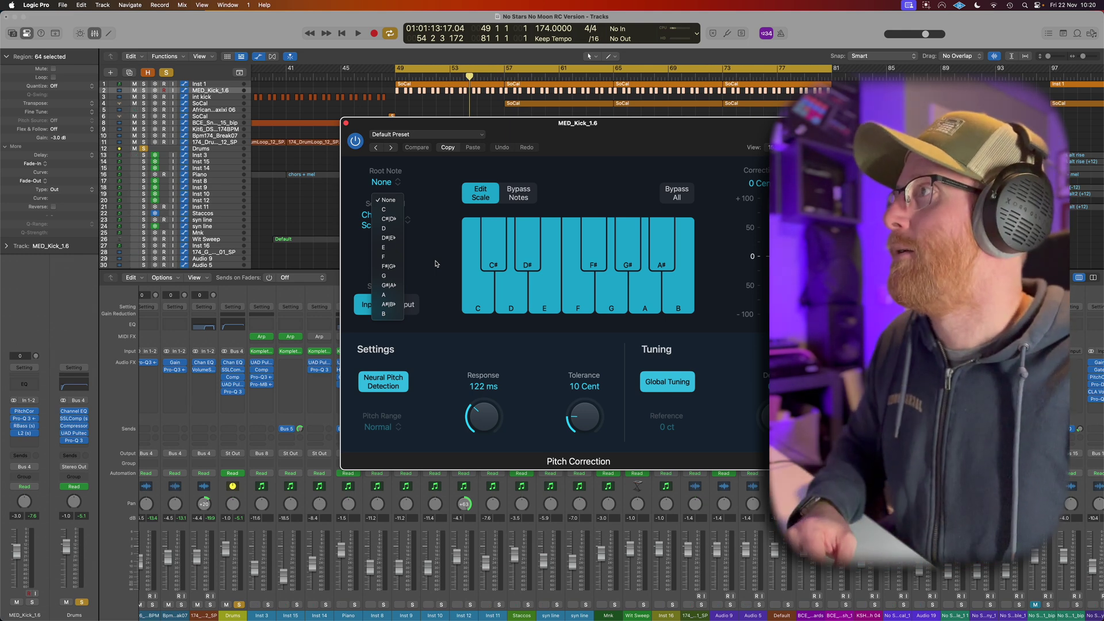
pyautogui.click(483, 238)
pyautogui.click(497, 249)
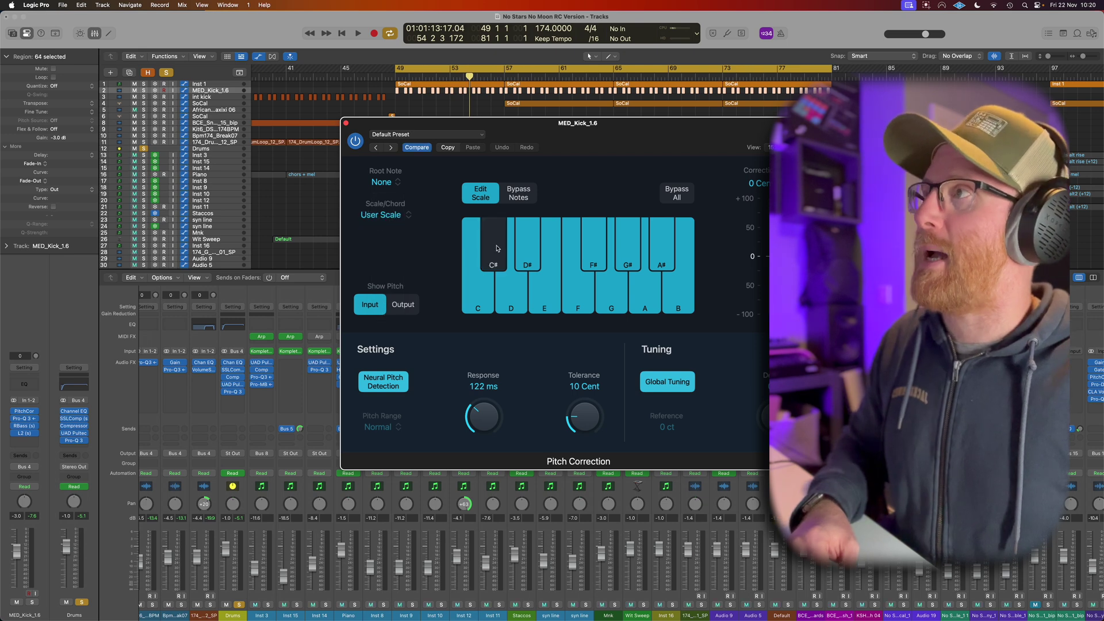
pyautogui.click(526, 251)
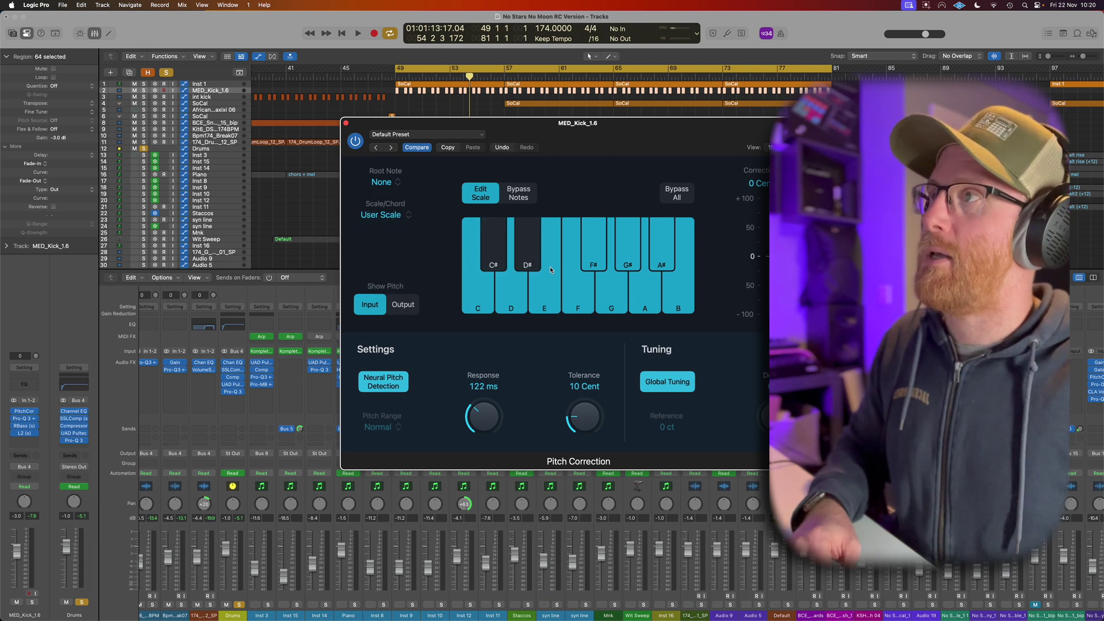
pyautogui.click(579, 286)
pyautogui.click(627, 253)
pyautogui.click(661, 248)
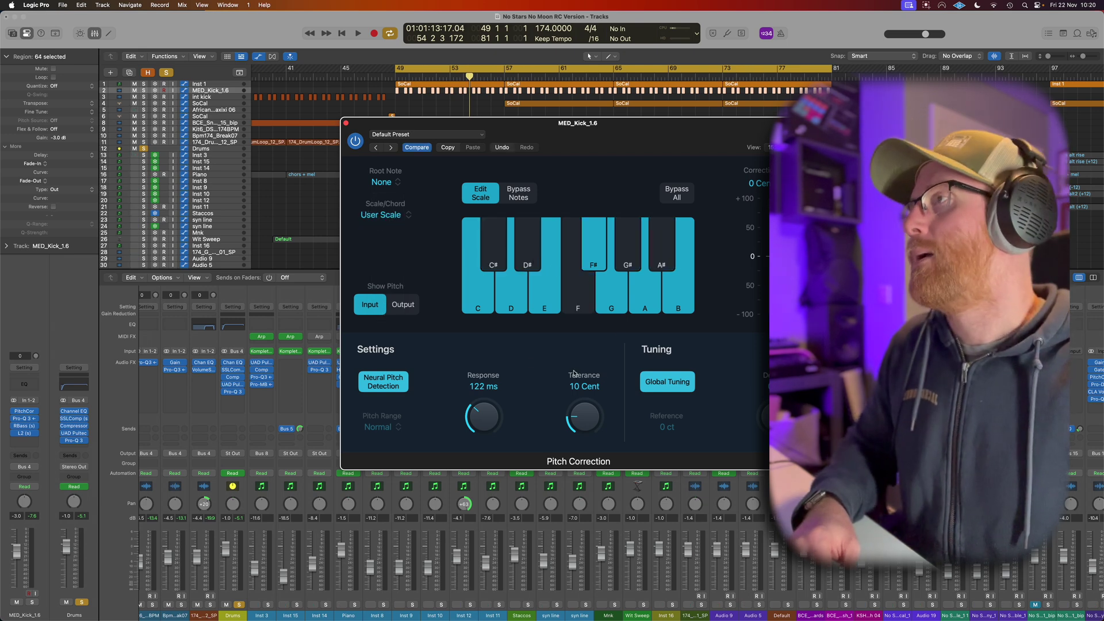
# Step: Play the soloed drums with the output pitch shown and set the kick correction's Response to 10.4 ms
pyautogui.press('space')
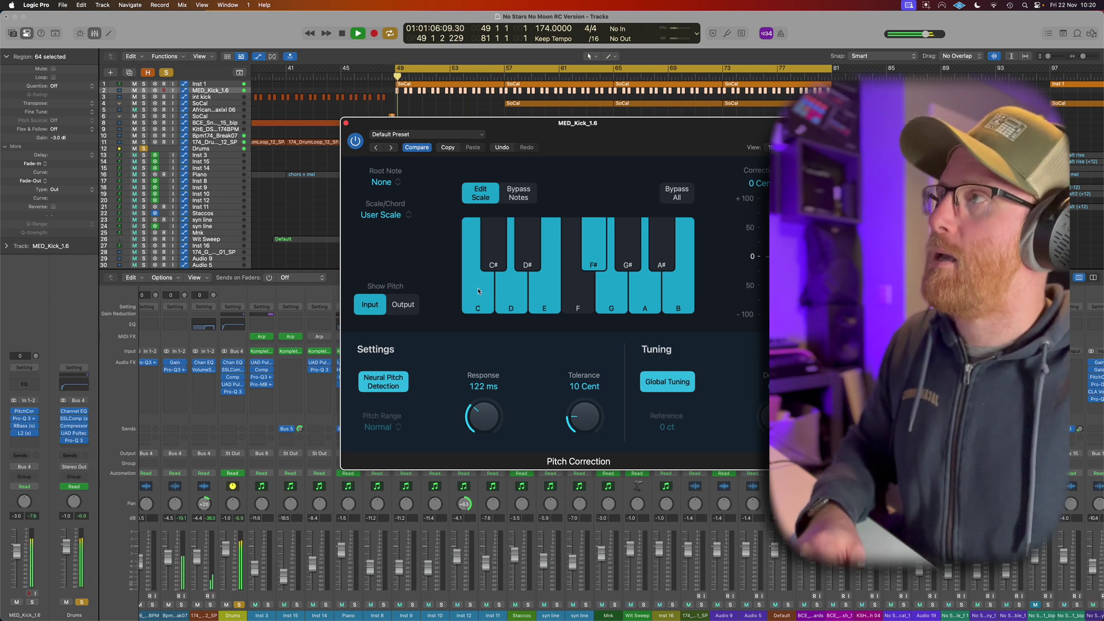
pyautogui.click(403, 304)
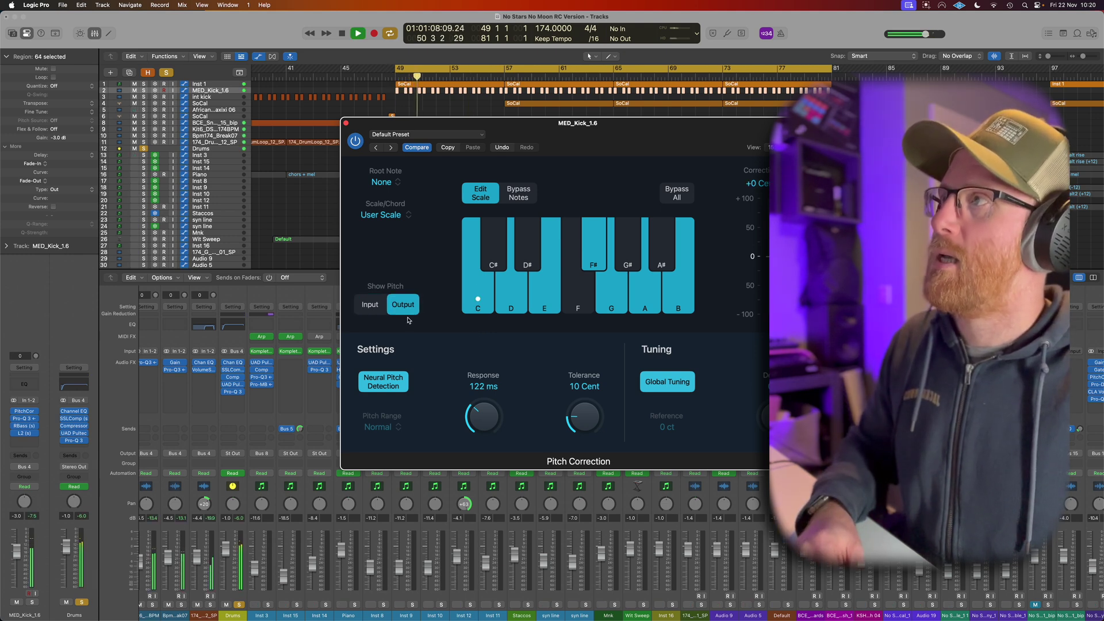
pyautogui.moveTo(475, 414); pyautogui.dragTo(476, 462)
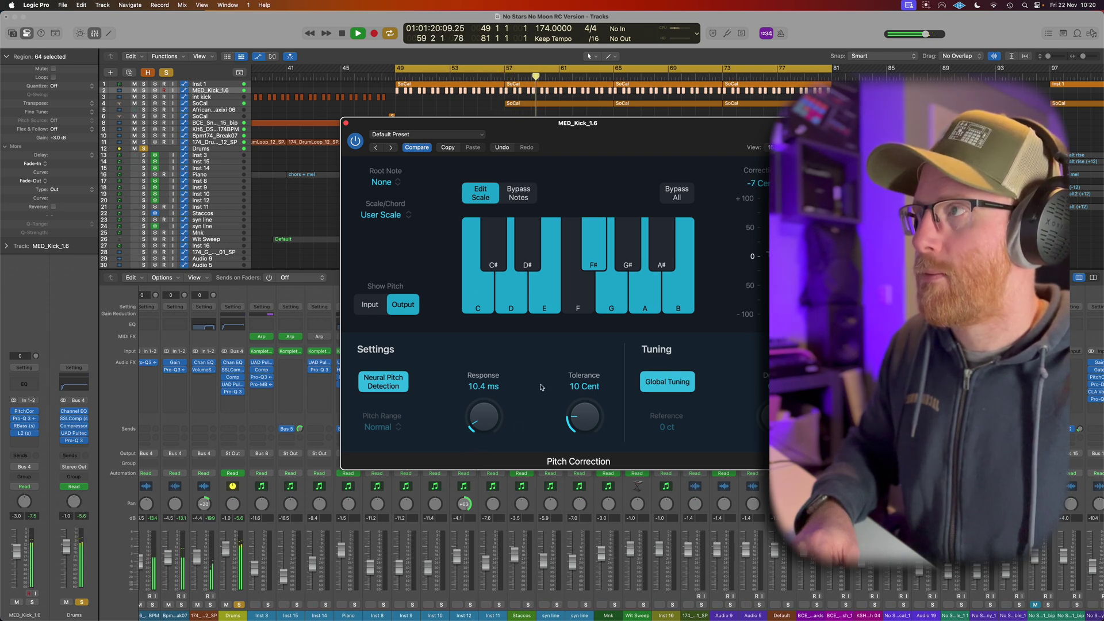
# Step: Compare the drums with Pitch Correction bypassed and active, and clear the solo to audition the kick in the full mix
pyautogui.click(354, 145)
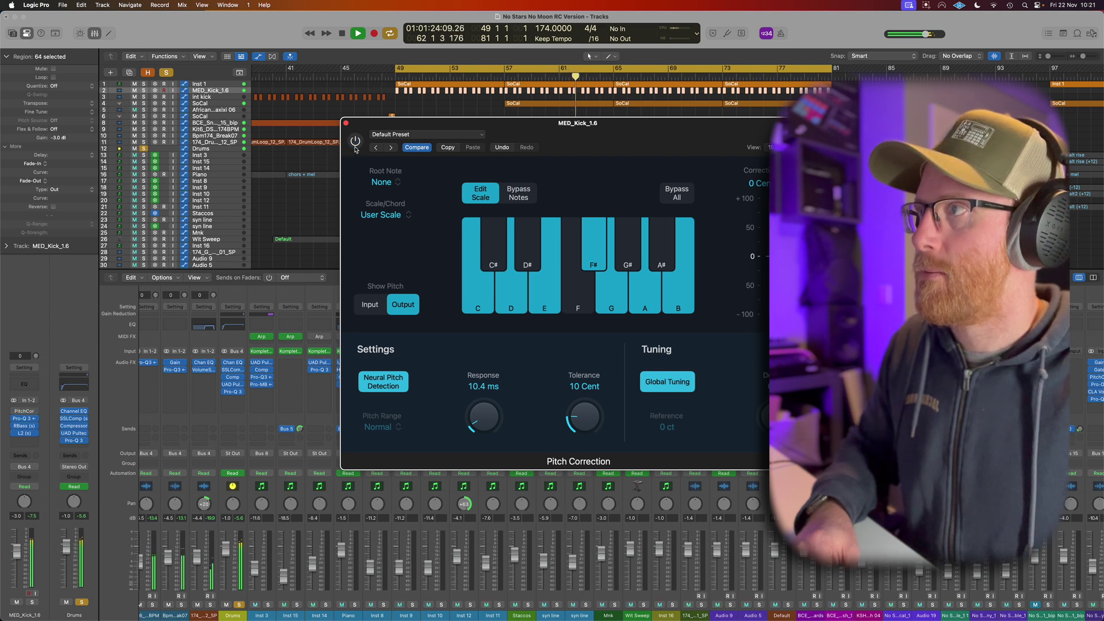
pyautogui.click(355, 145)
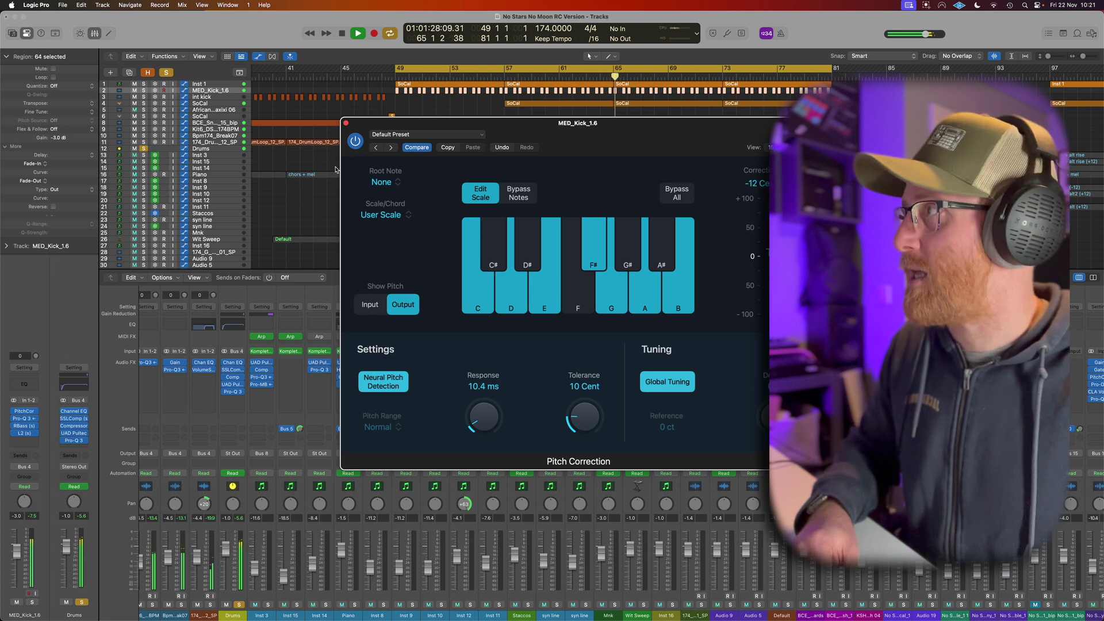
pyautogui.click(166, 73)
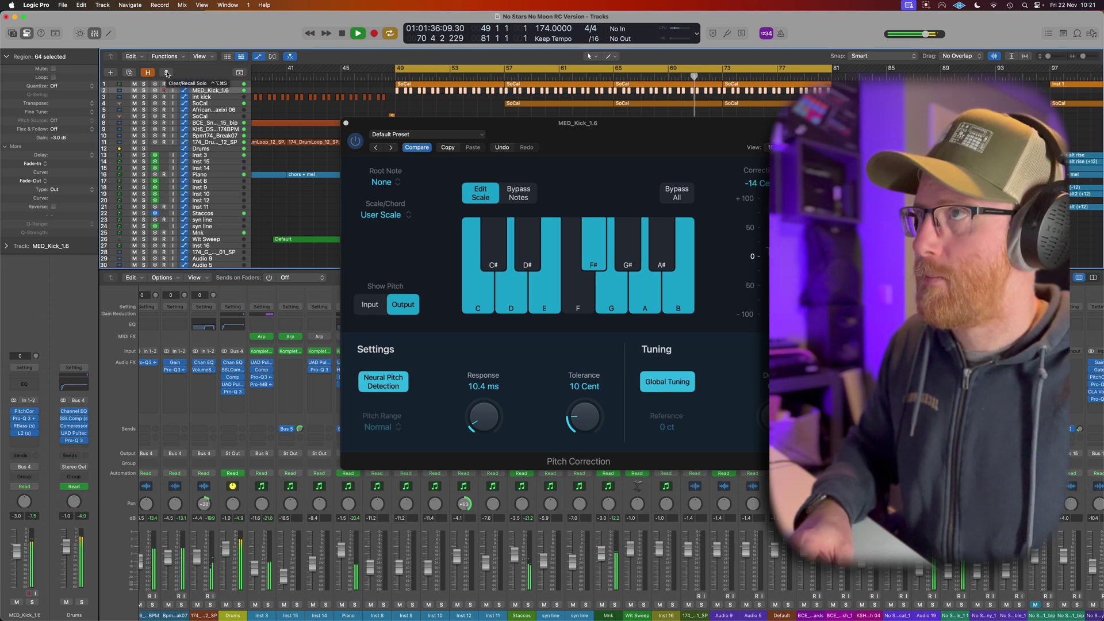
pyautogui.press('space')
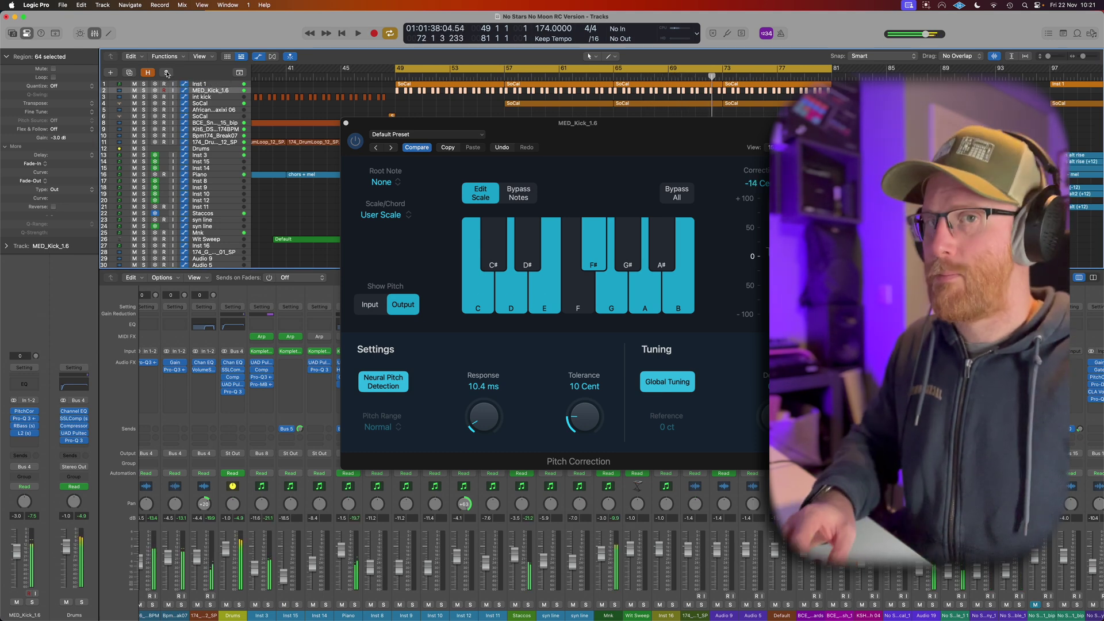